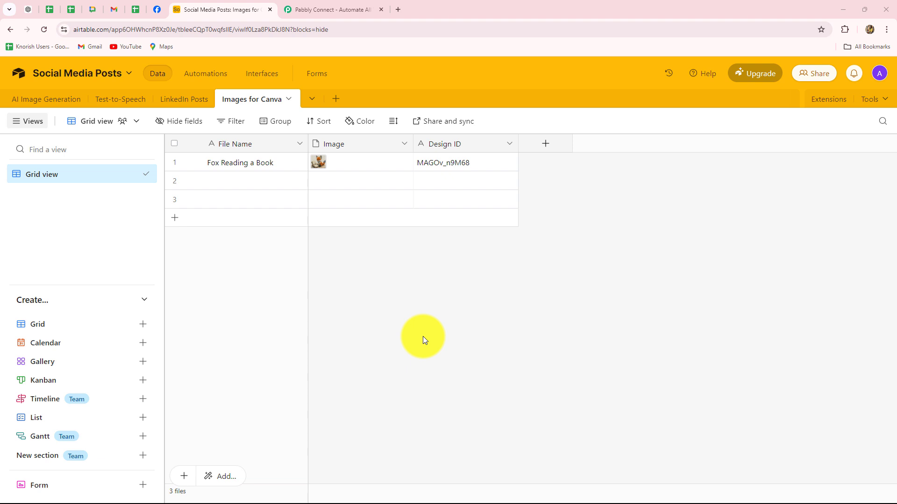
click(344, 8)
click(275, 7)
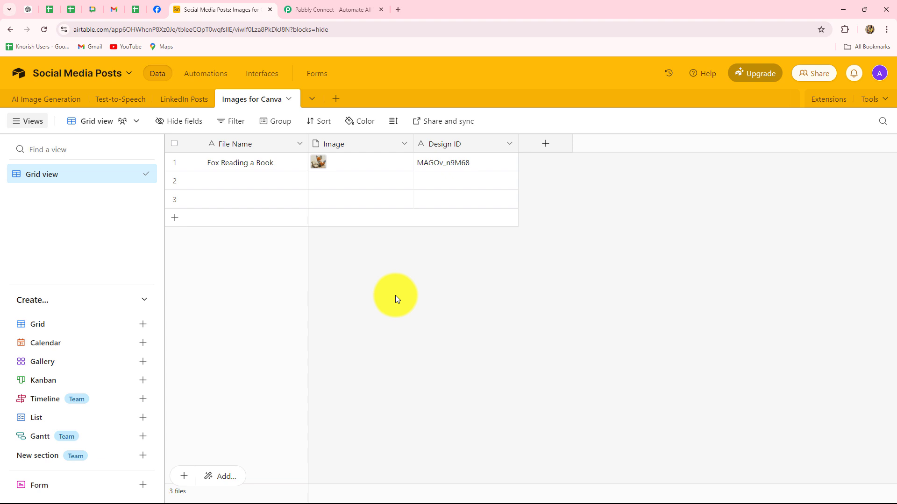
Step: Switch to the Pabbly Connect website, sign in, and open the Pabbly Connect dashboard from the list of Pabbly apps
click(315, 6)
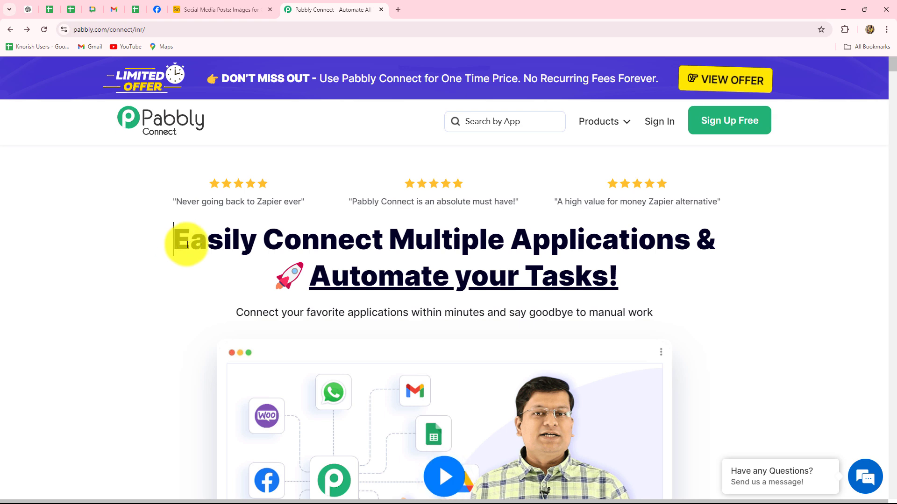
drag(180, 241, 731, 283)
click(724, 287)
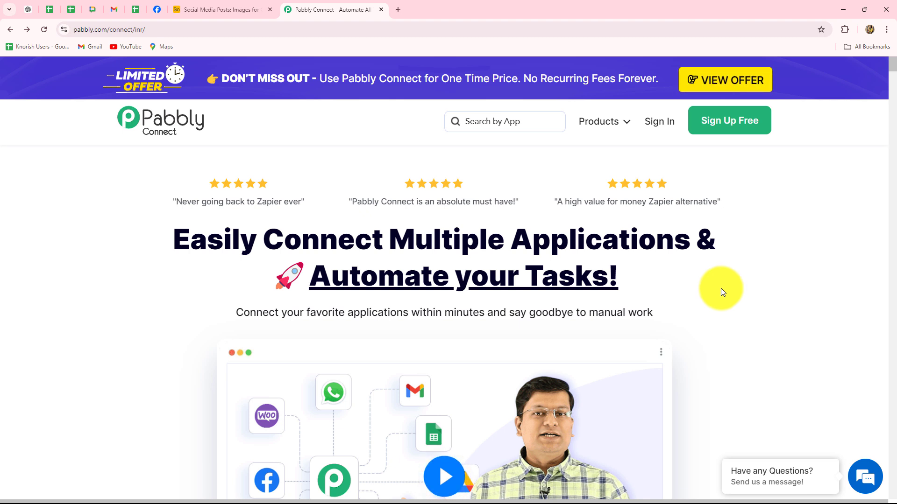
click(659, 123)
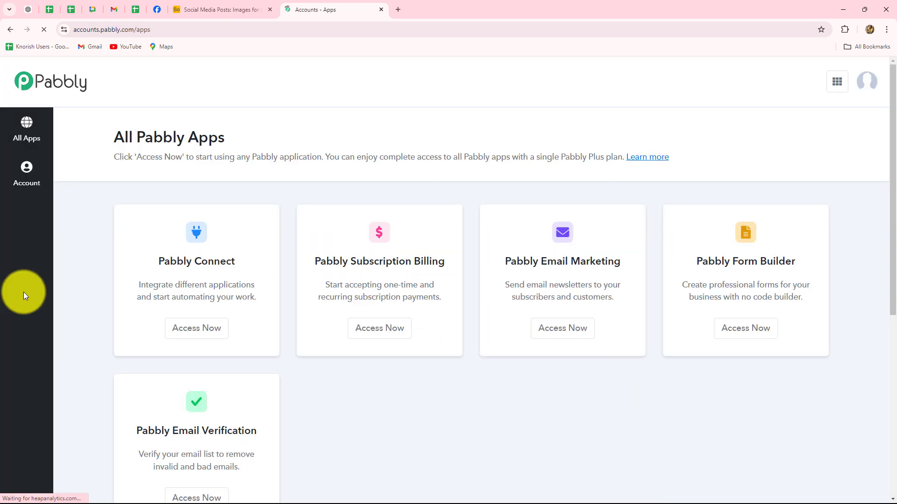
scroll(500, 403, down, 2)
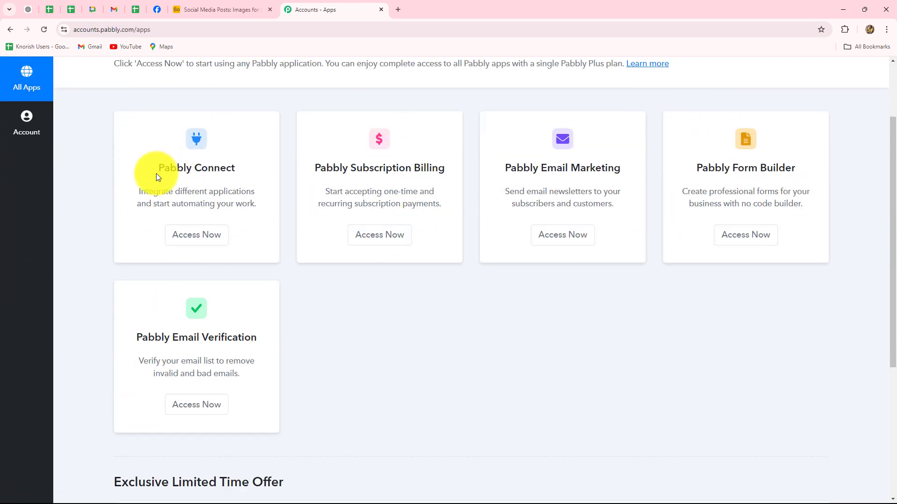
drag(160, 170, 241, 176)
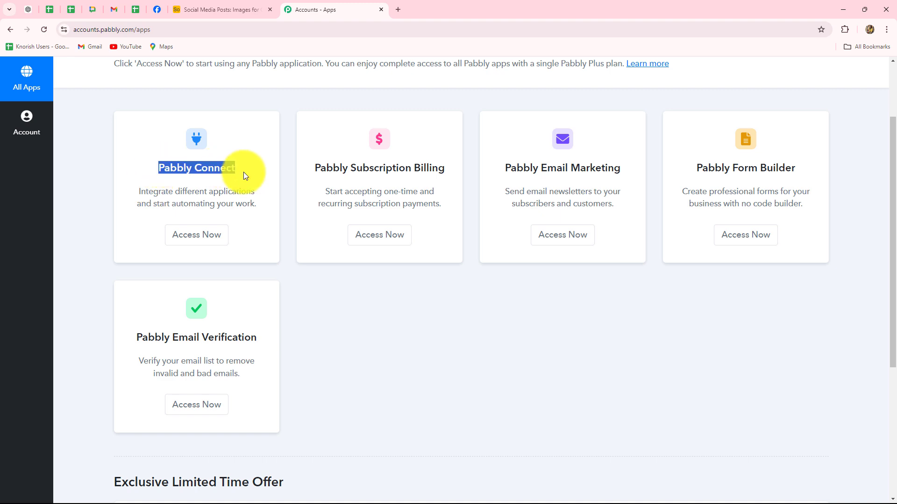
click(177, 234)
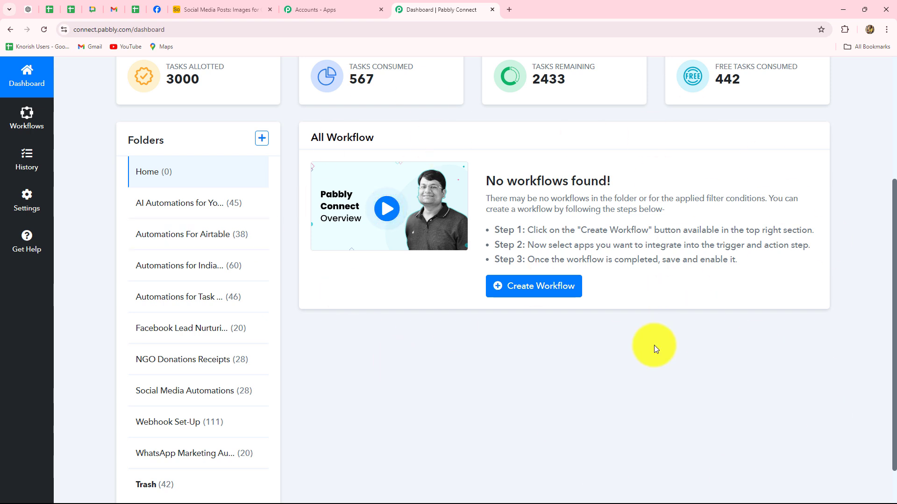
Step: Create a workflow named "Automate Airtable Using Pabbly Connect" in the Automations For Airtable folder
scroll(650, 343, down, 1)
scroll(647, 340, down, 1)
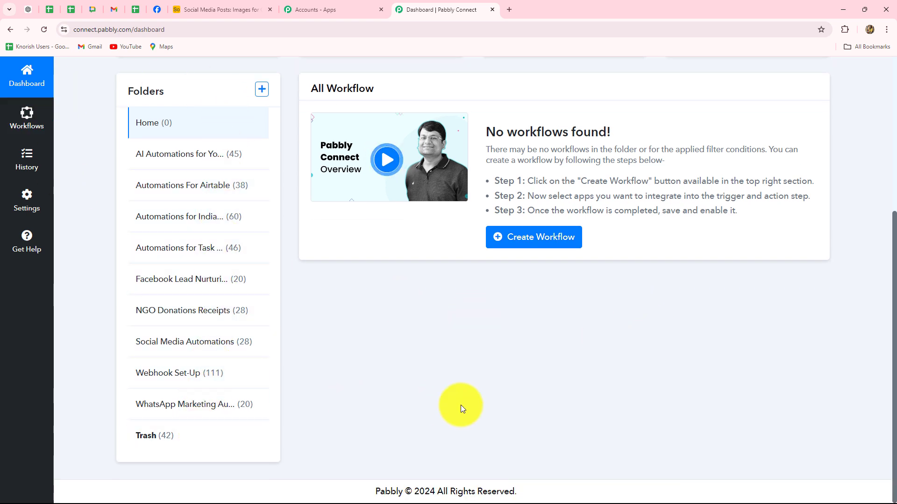
scroll(461, 409, up, 1)
scroll(463, 409, up, 2)
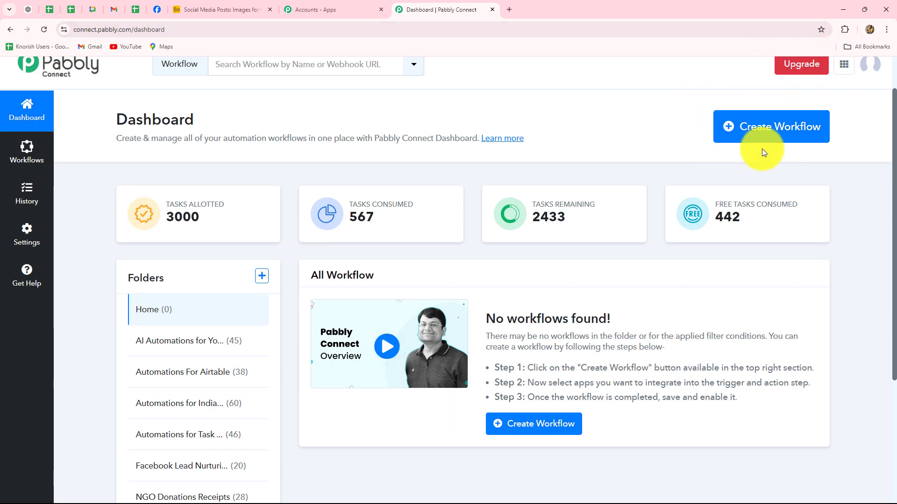
click(810, 141)
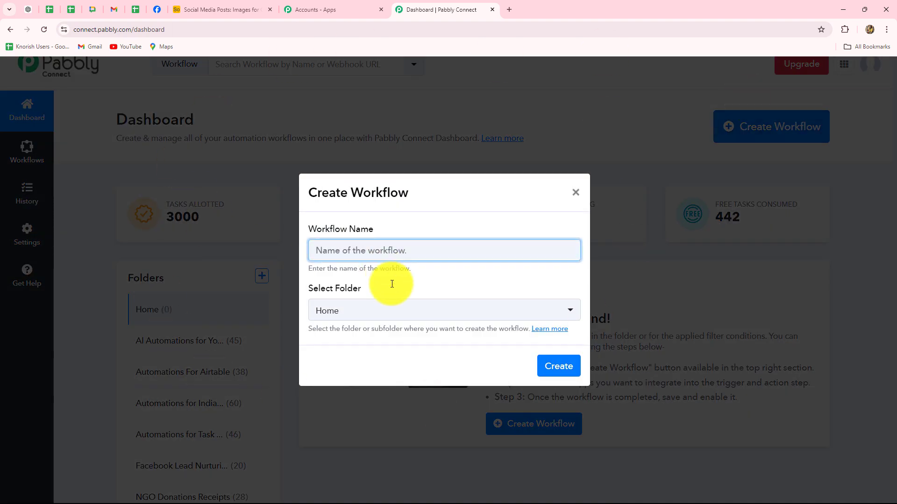
click(365, 240)
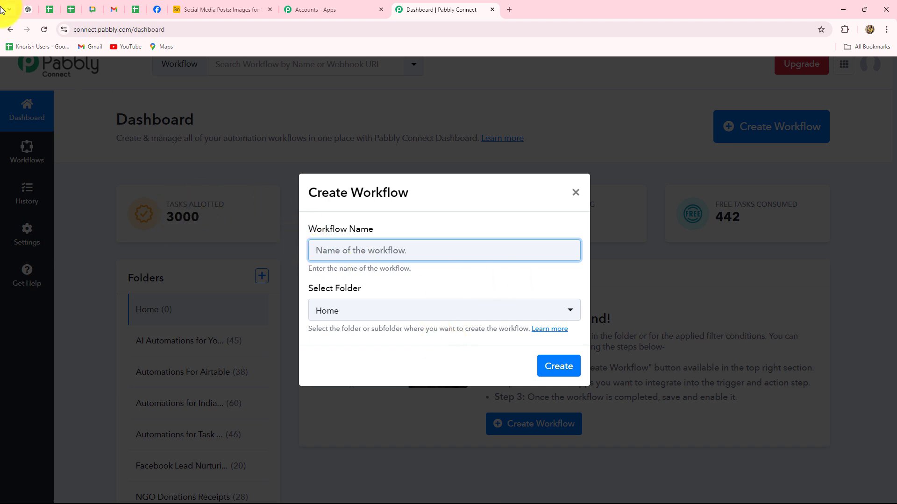
text(Automate Airtable Using Pabbly Connect)
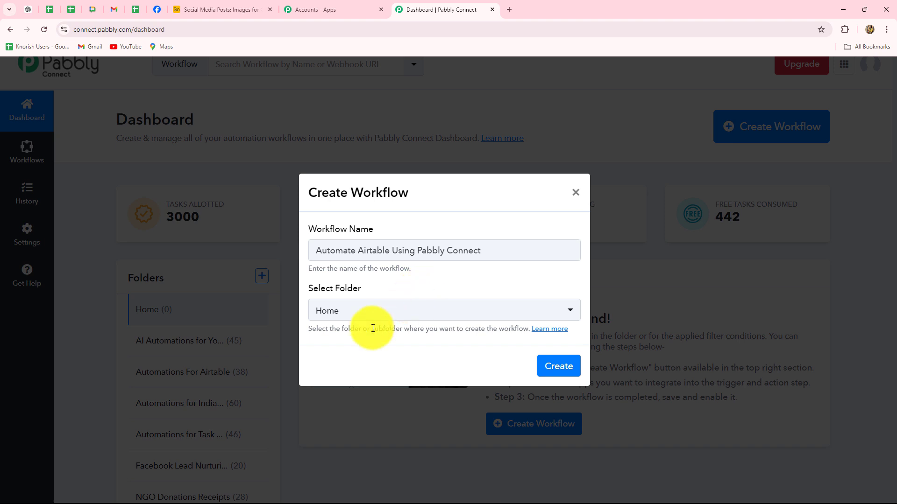
click(380, 312)
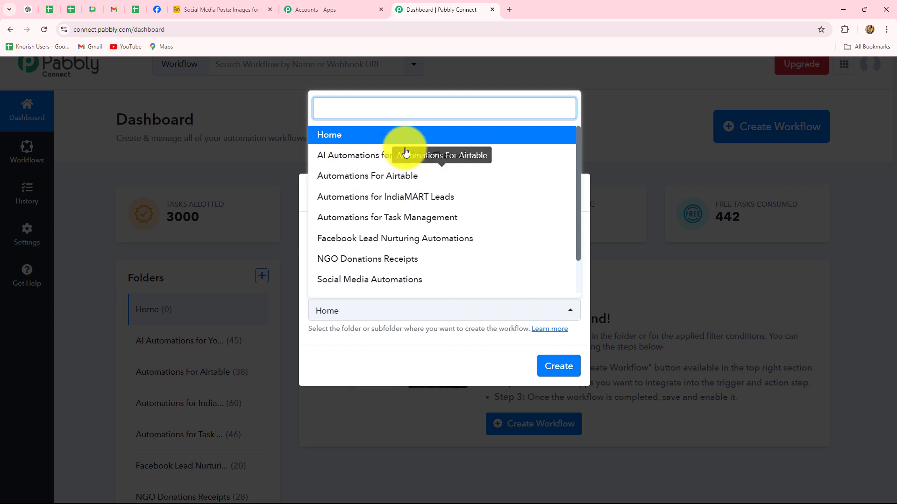
click(406, 181)
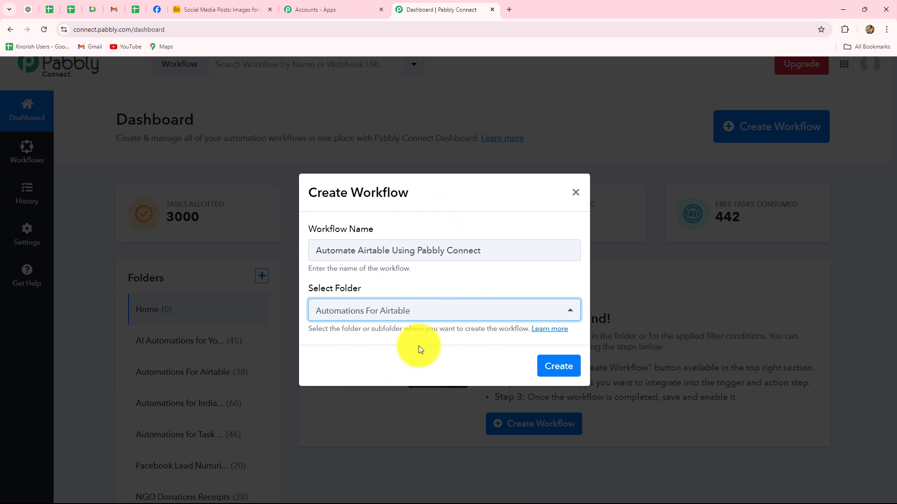
click(568, 366)
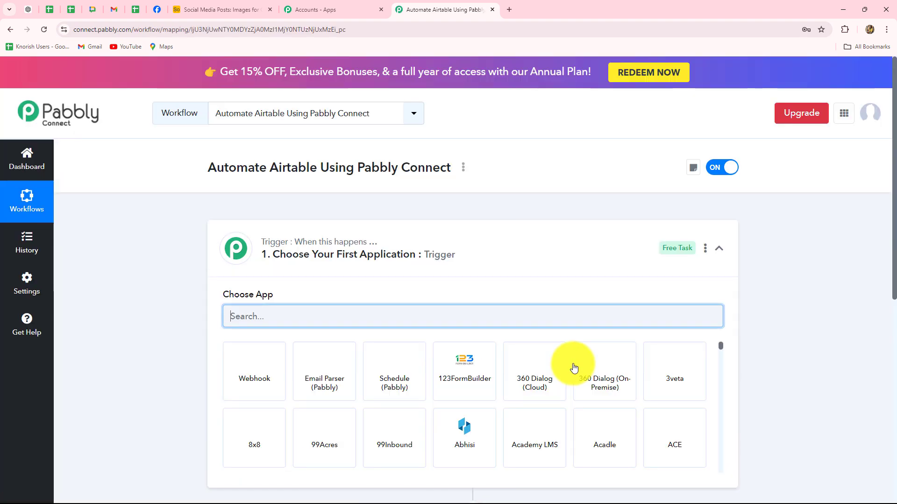
Step: Collapse the trigger step and review the Images for Canva table in Airtable before returning to the Pabbly Connect workflow
click(720, 249)
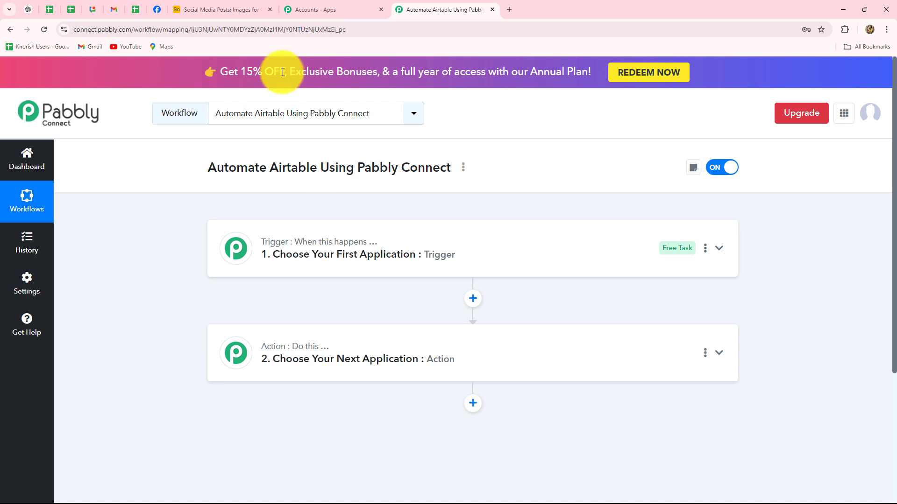
click(204, 10)
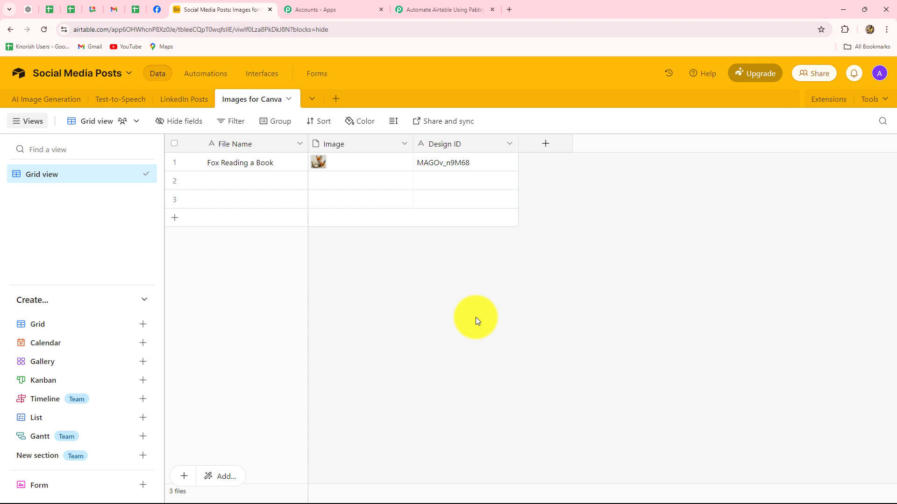
click(443, 10)
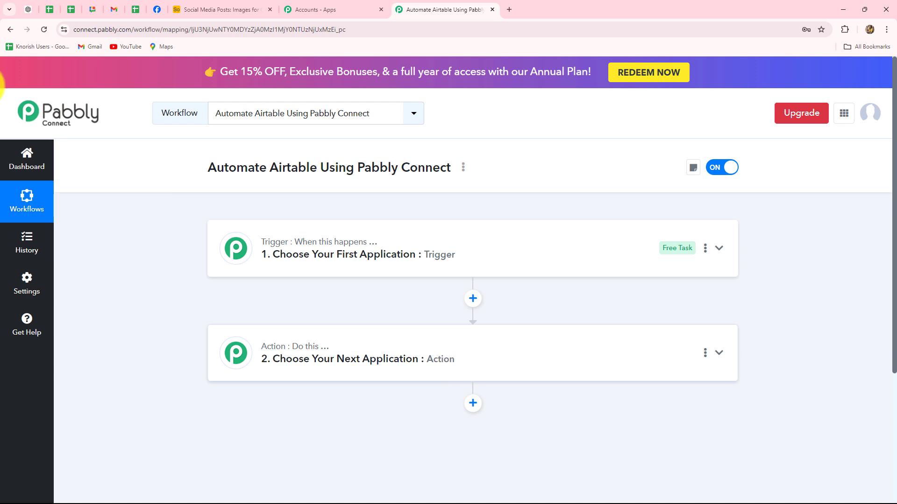
Step: Choose Airtable as the application for the workflow's trigger step
scroll(191, 246, down, 2)
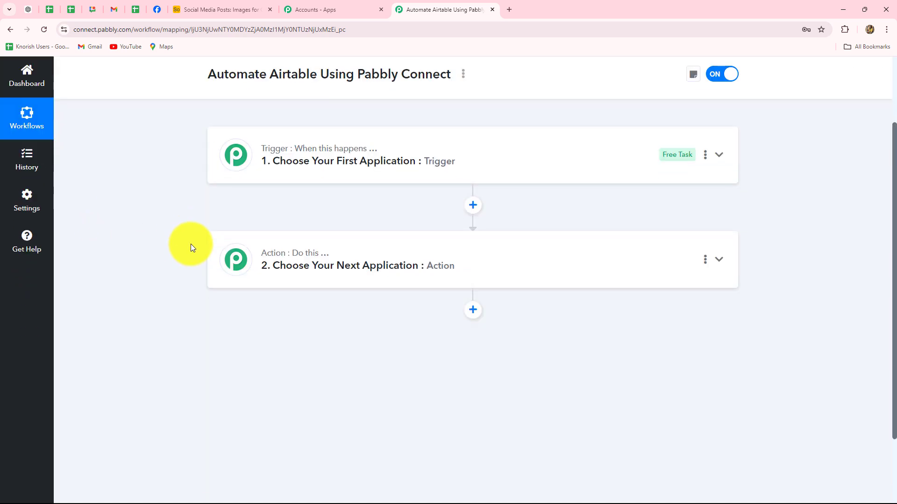
click(284, 148)
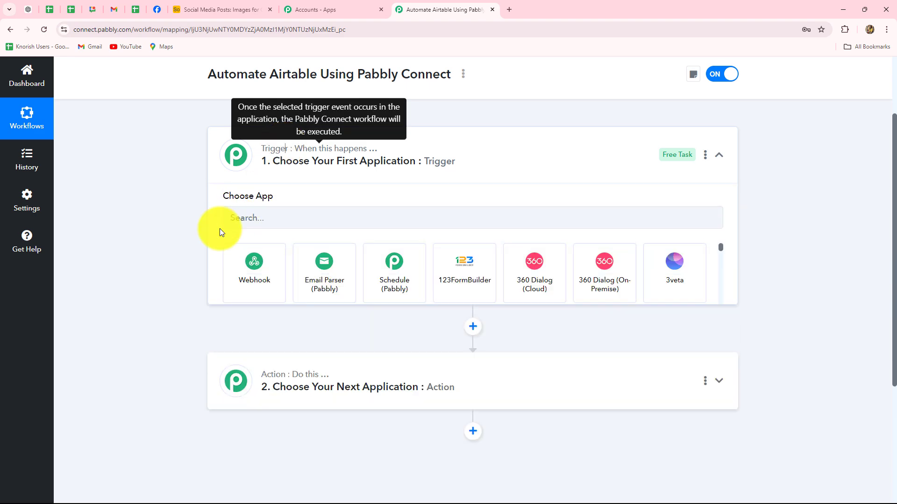
scroll(191, 235, up, 2)
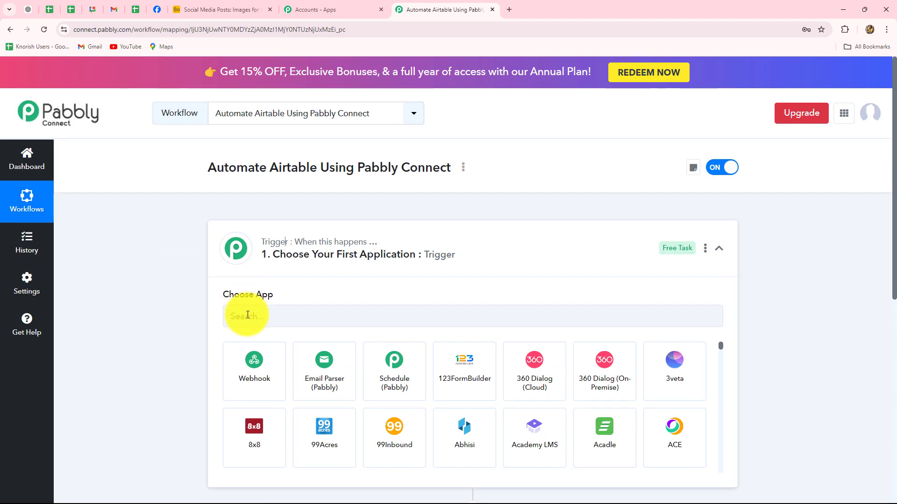
click(247, 316)
text(Airt)
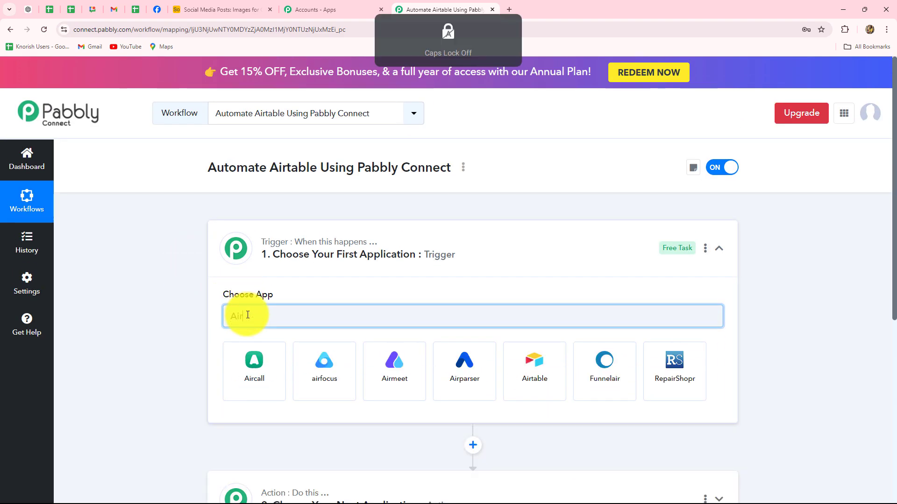
click(261, 372)
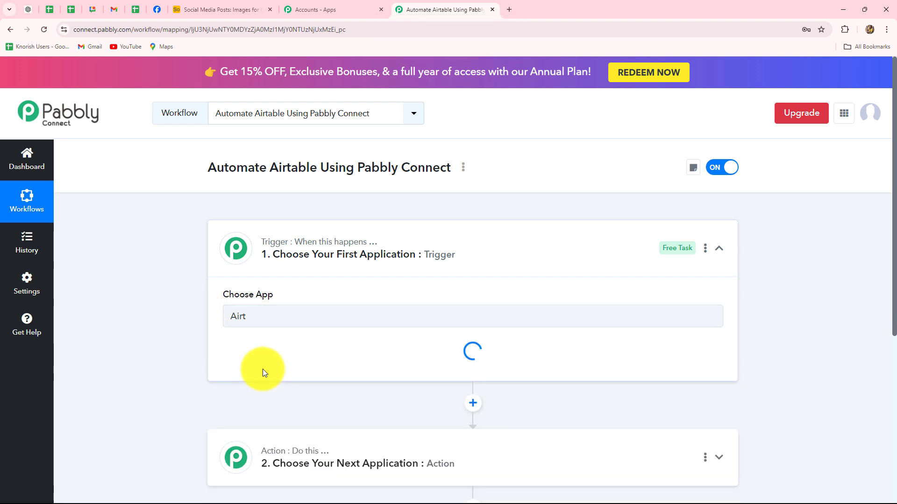
Step: Set the Airtable trigger event to New Record
click(214, 9)
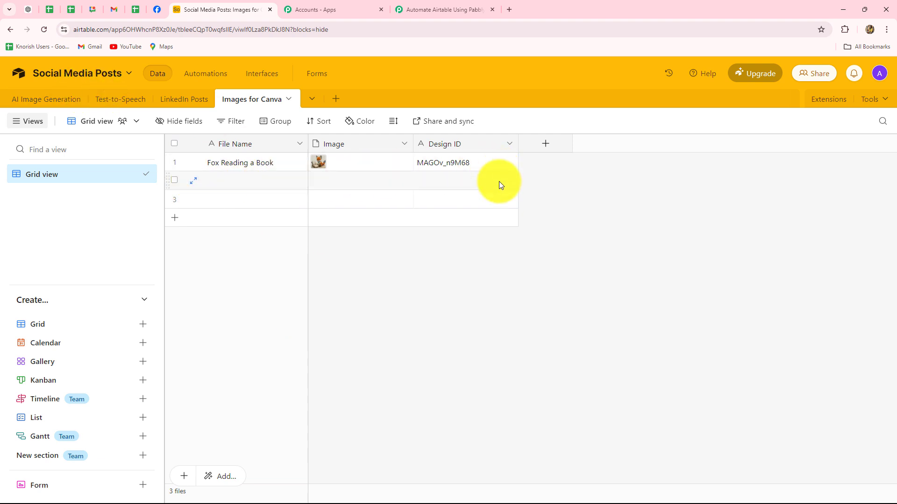
click(415, 8)
scroll(190, 353, down, 4)
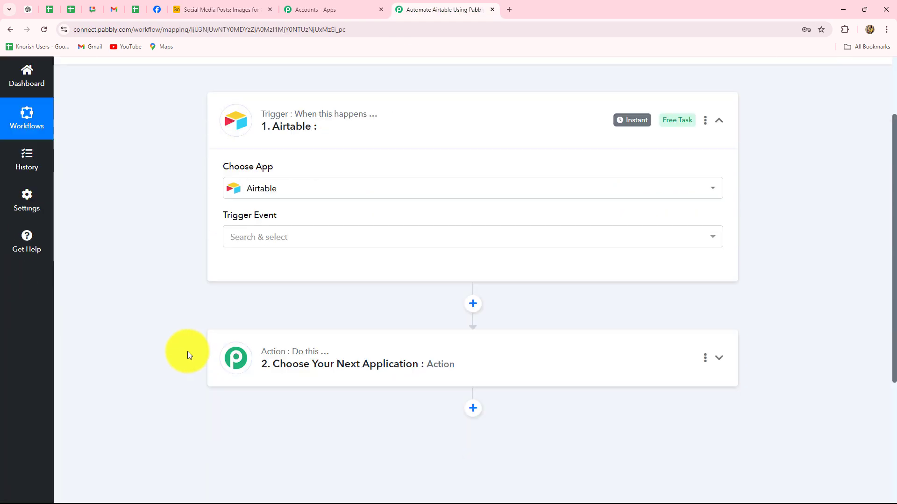
click(242, 179)
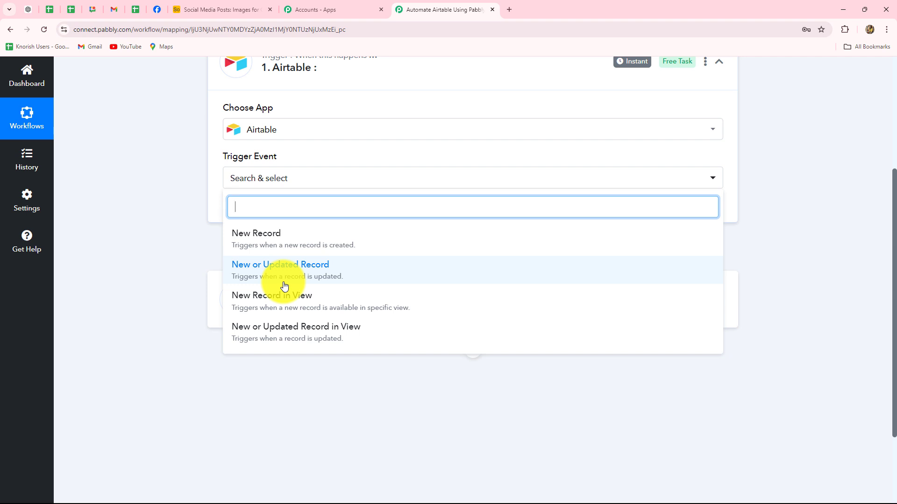
scroll(300, 327, down, 1)
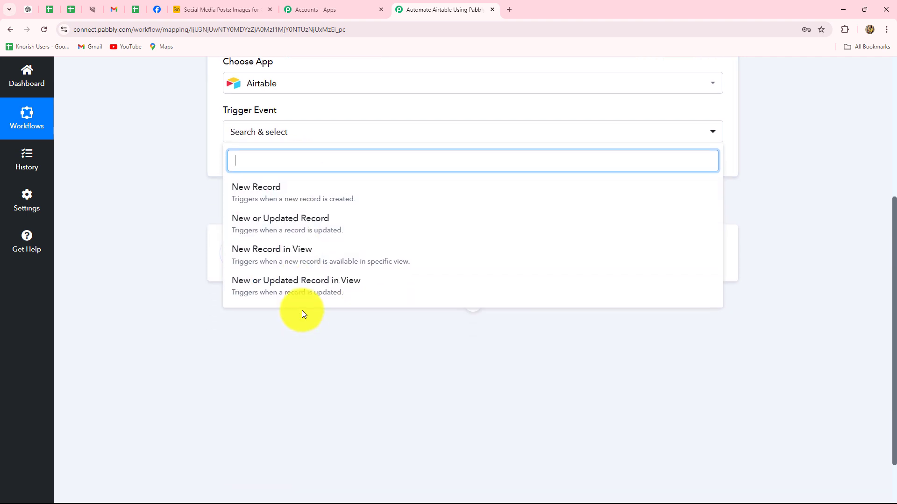
scroll(300, 310, up, 1)
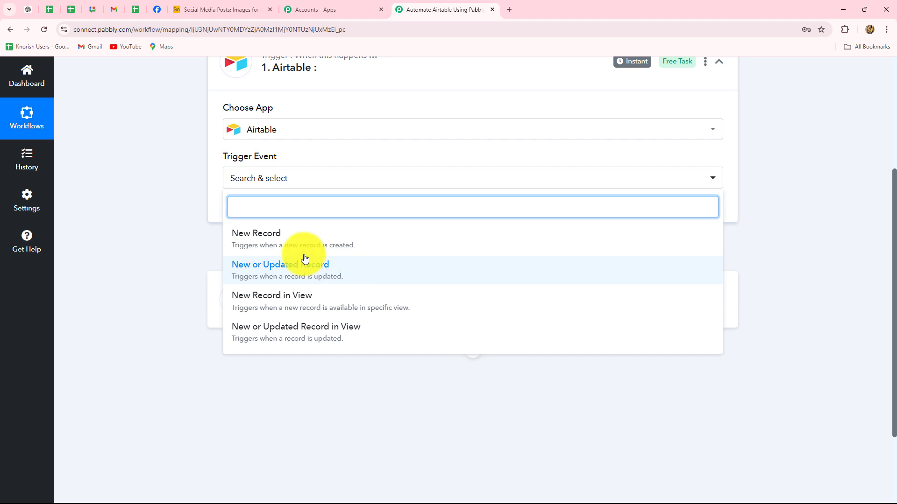
click(262, 240)
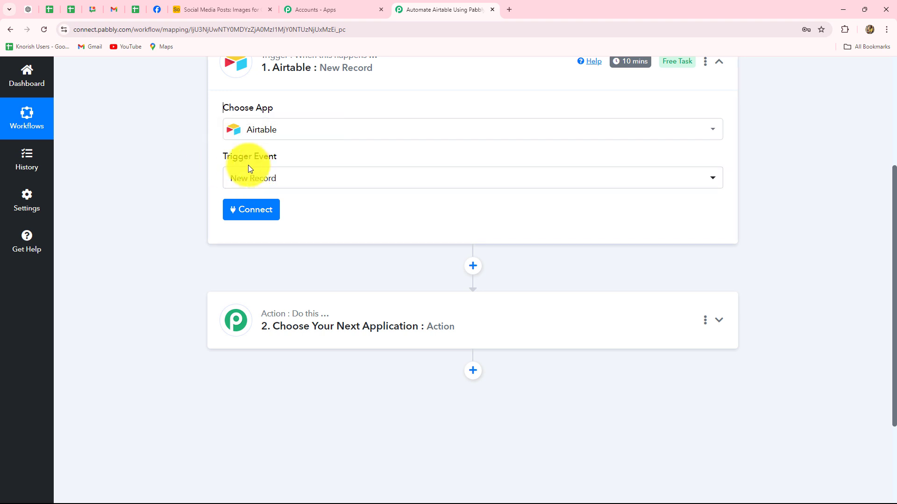
scroll(400, 222, up, 1)
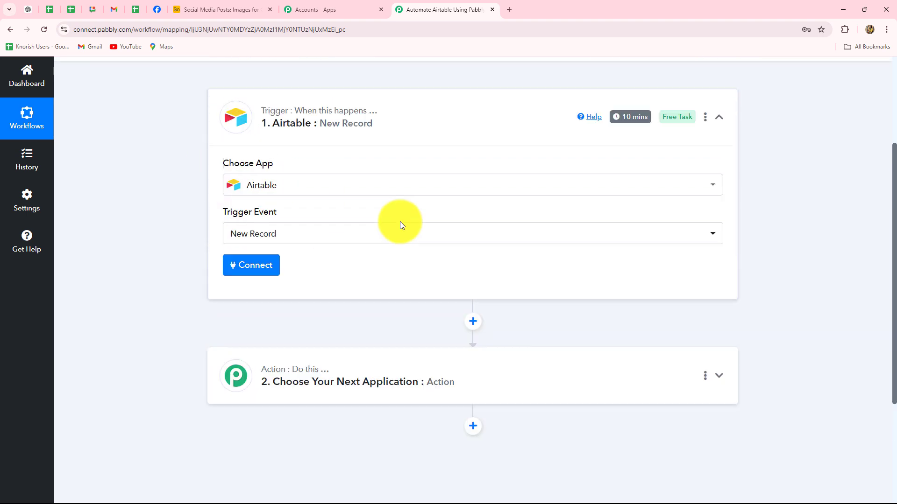
scroll(400, 221, down, 1)
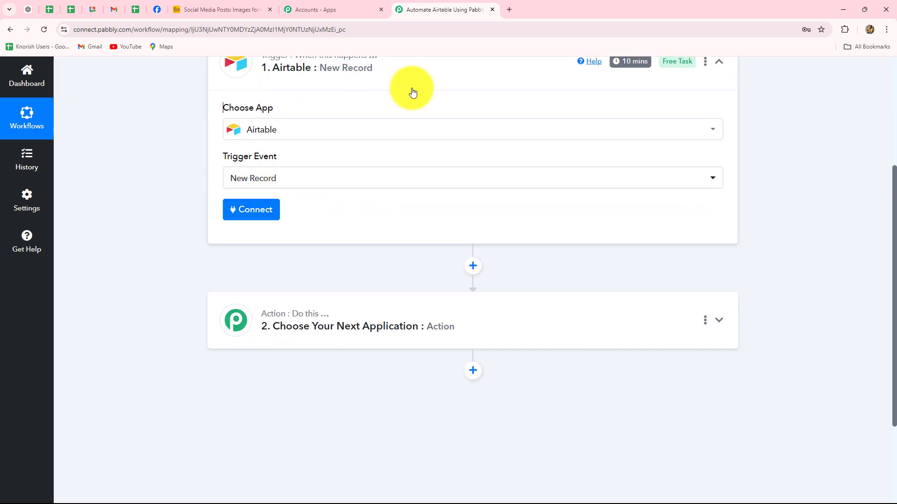
Step: Start authorizing a new Airtable connection named Airtable #7 for the trigger step
click(259, 211)
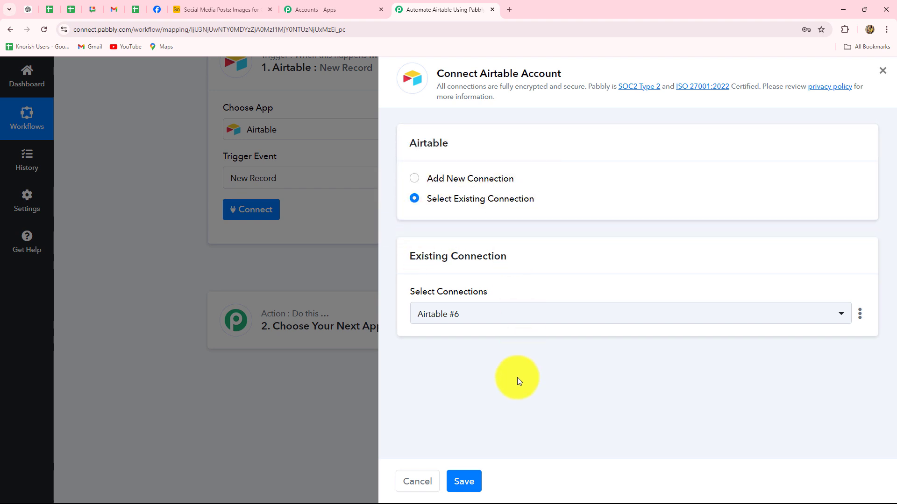
click(414, 180)
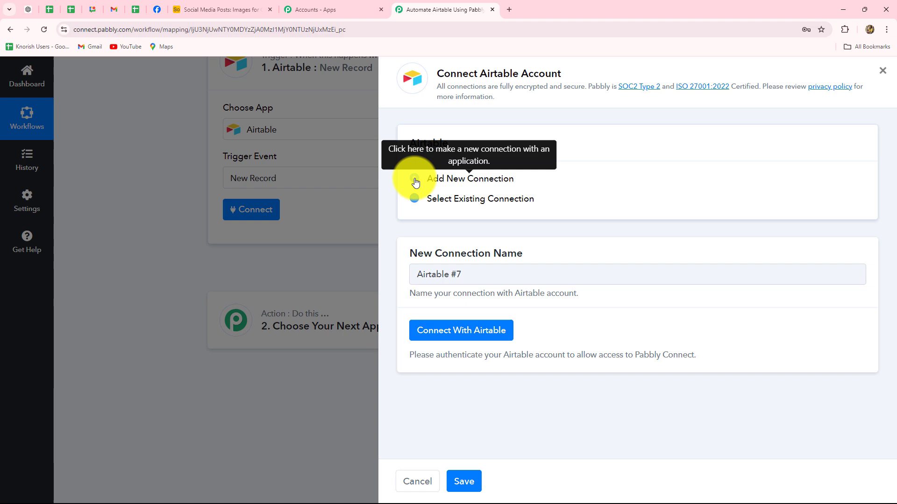
click(427, 333)
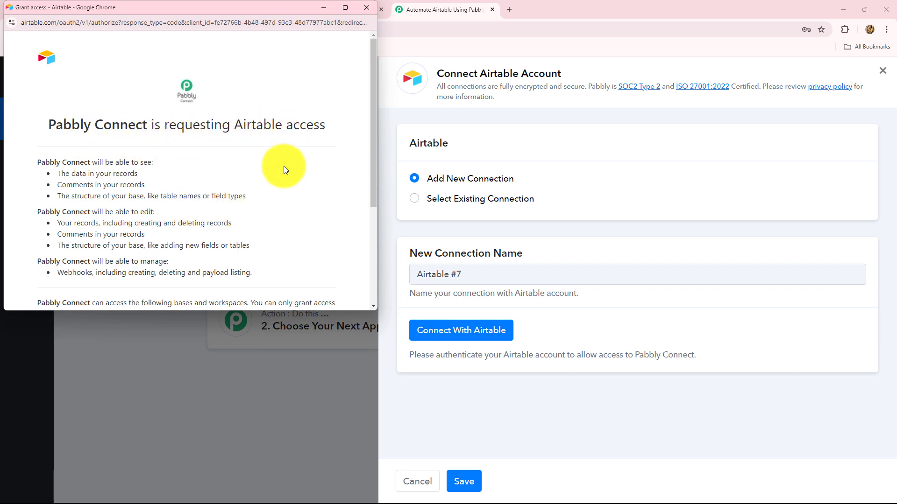
Step: Grant the connection access to all current and future bases in all current and future Airtable workspaces
scroll(284, 167, down, 3)
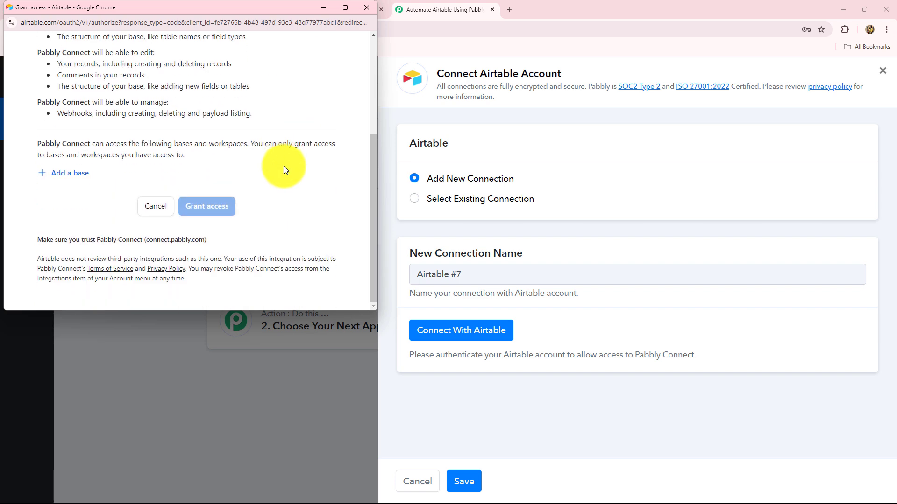
click(85, 175)
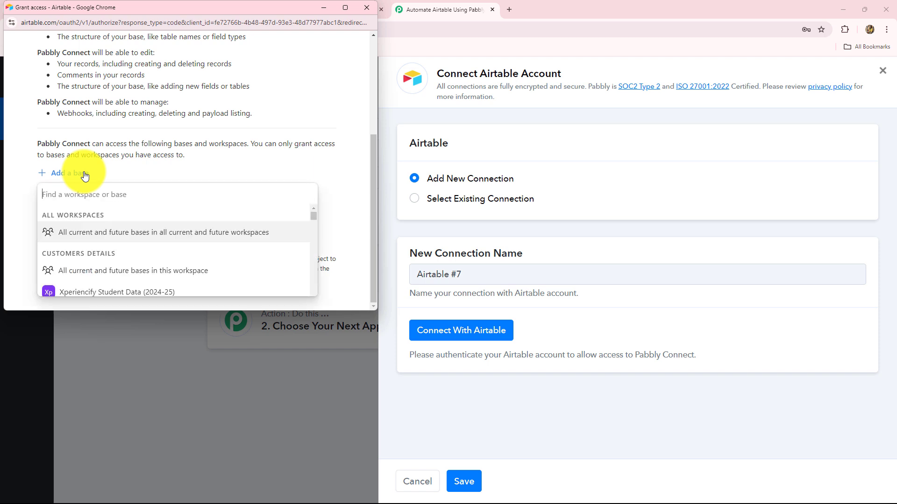
scroll(116, 251, down, 1)
scroll(116, 250, up, 1)
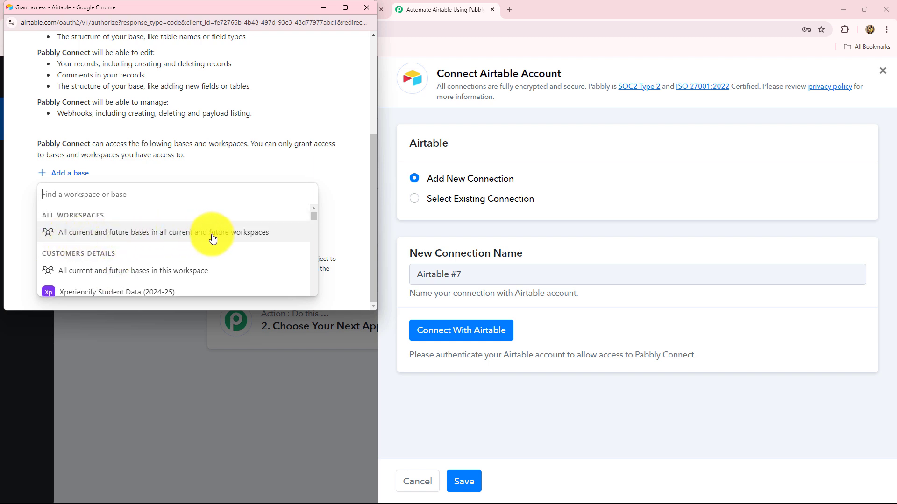
scroll(211, 237, down, 2)
scroll(210, 236, up, 2)
click(210, 236)
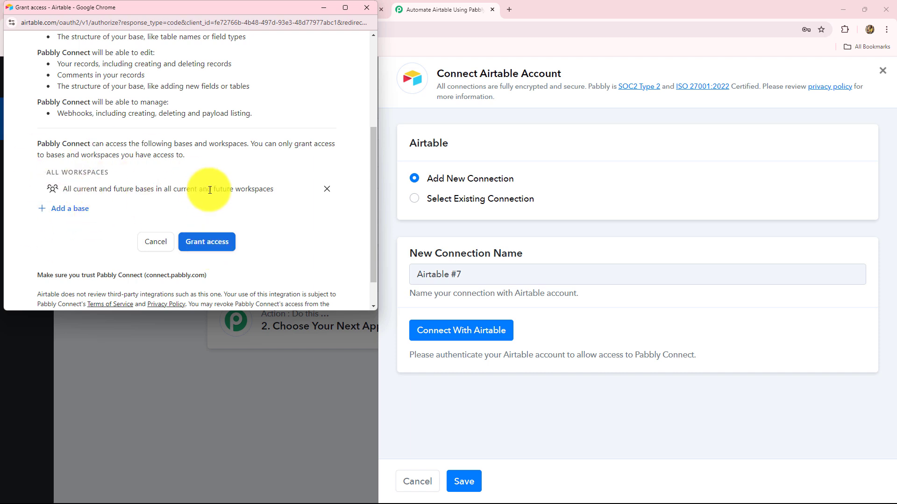
click(205, 249)
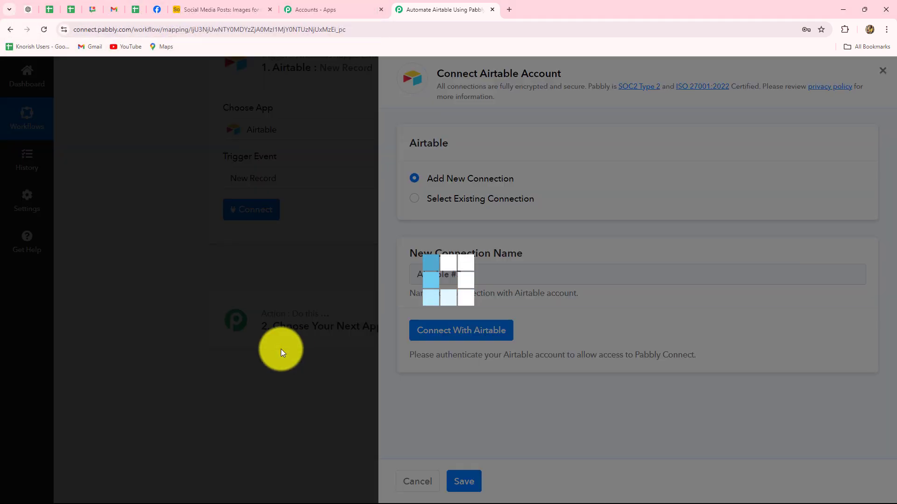
click(473, 341)
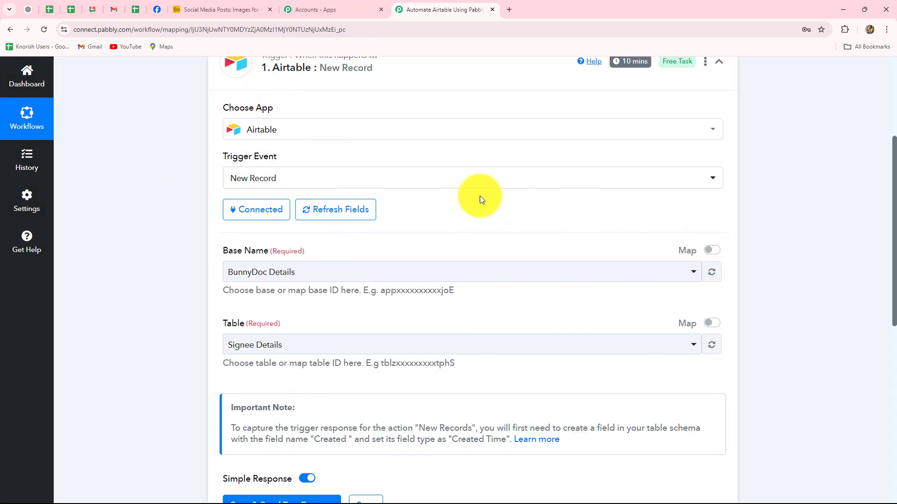
Step: Set the trigger's base to Social Media Posts and its table to Images for Canva
scroll(467, 193, down, 3)
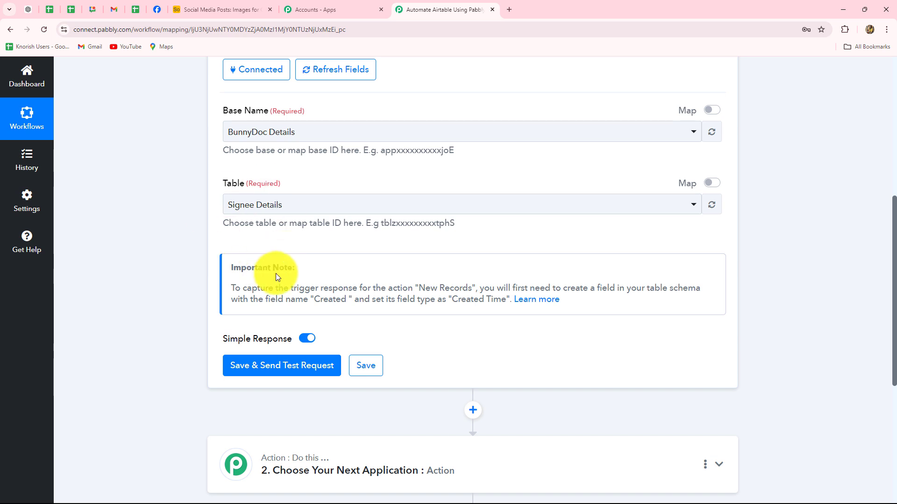
click(227, 10)
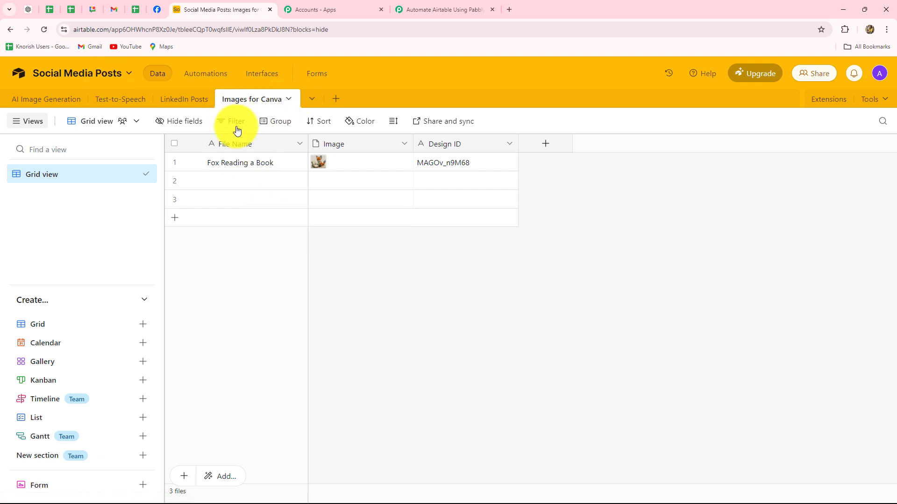
click(435, 7)
click(276, 132)
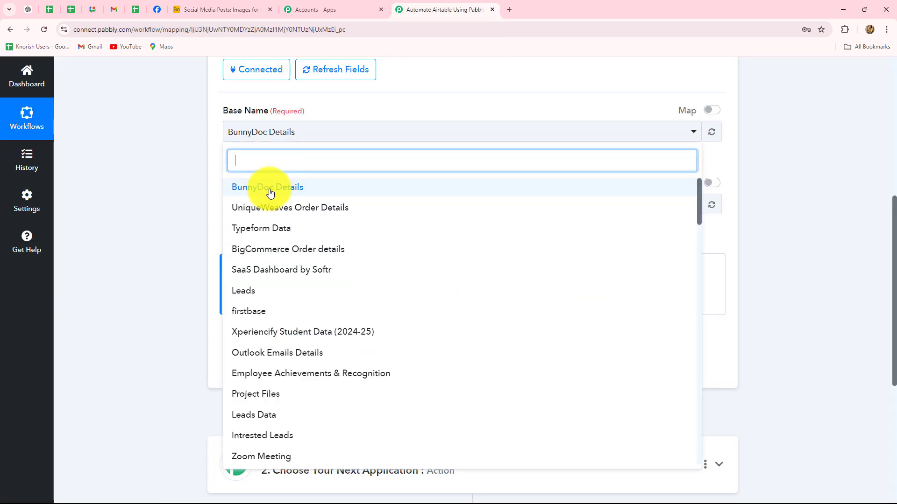
text(soci)
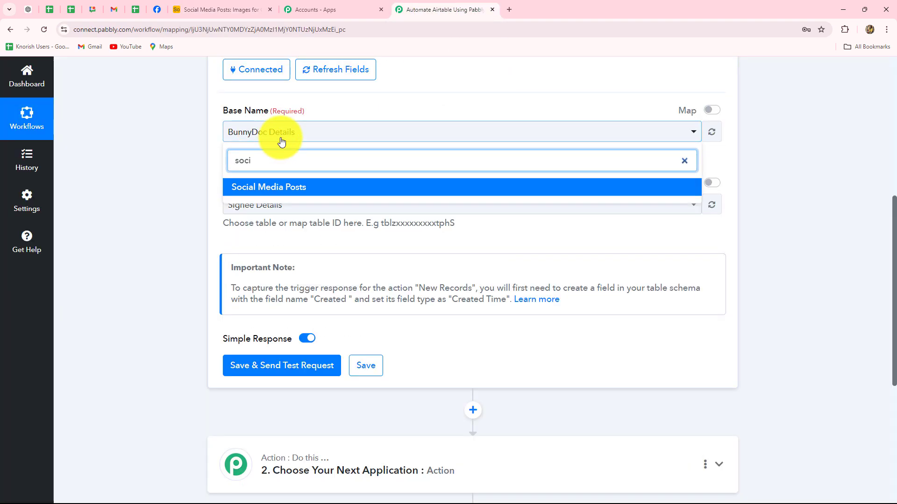
click(261, 186)
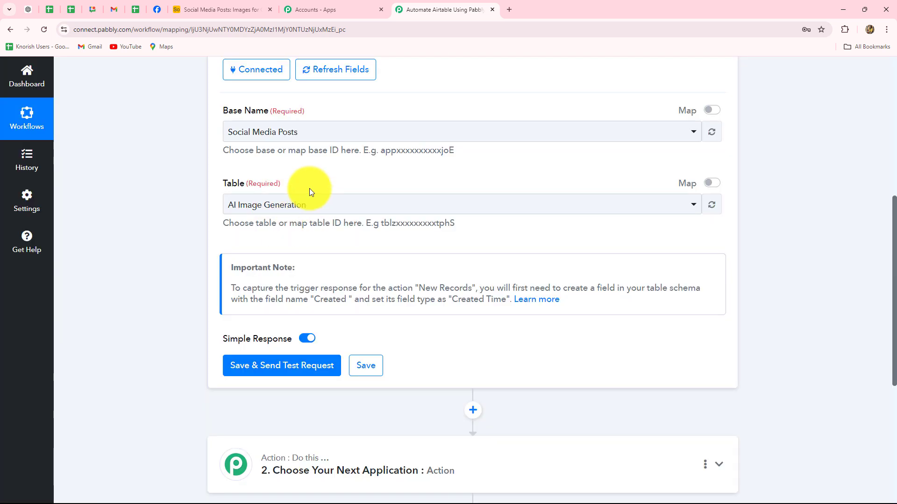
click(300, 206)
click(266, 323)
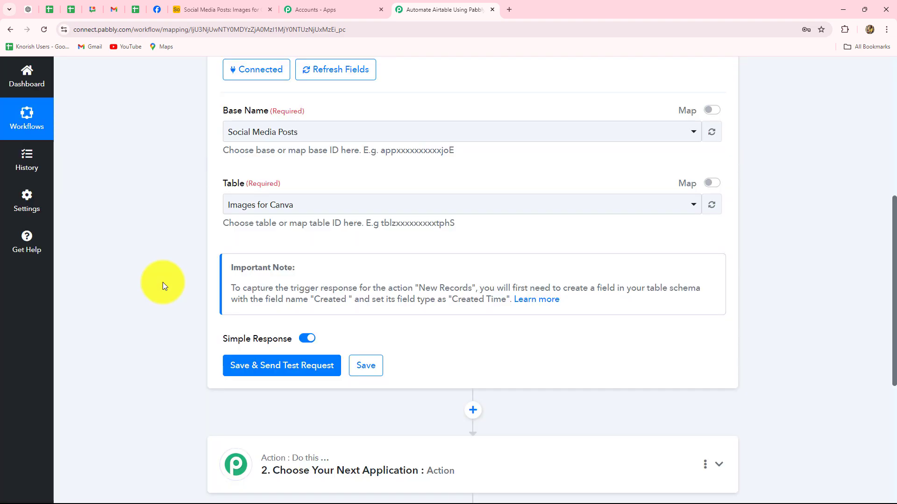
Step: Check the trigger's important note and polling interval against the existing fields of the Images for Canva table in Airtable
scroll(285, 252, down, 3)
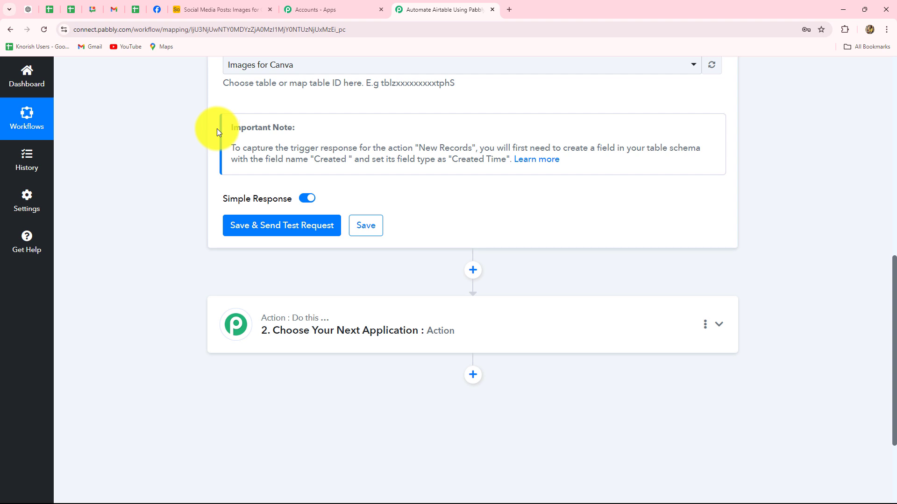
click(223, 8)
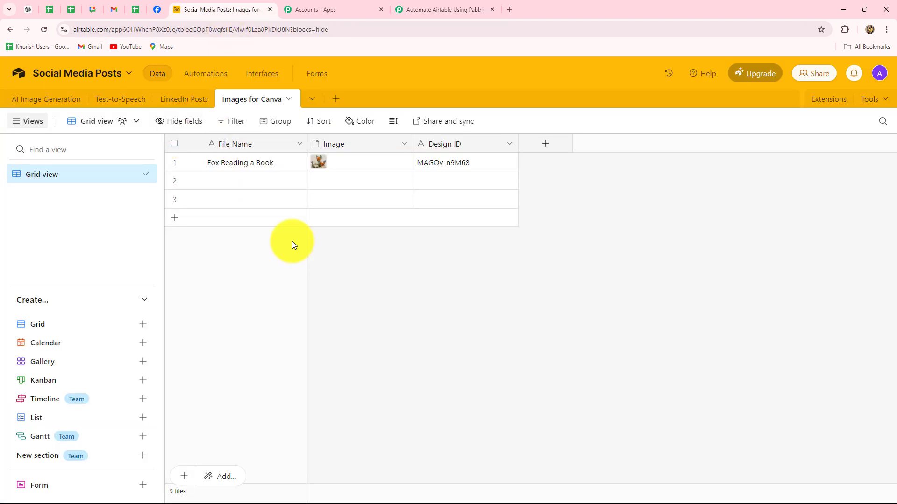
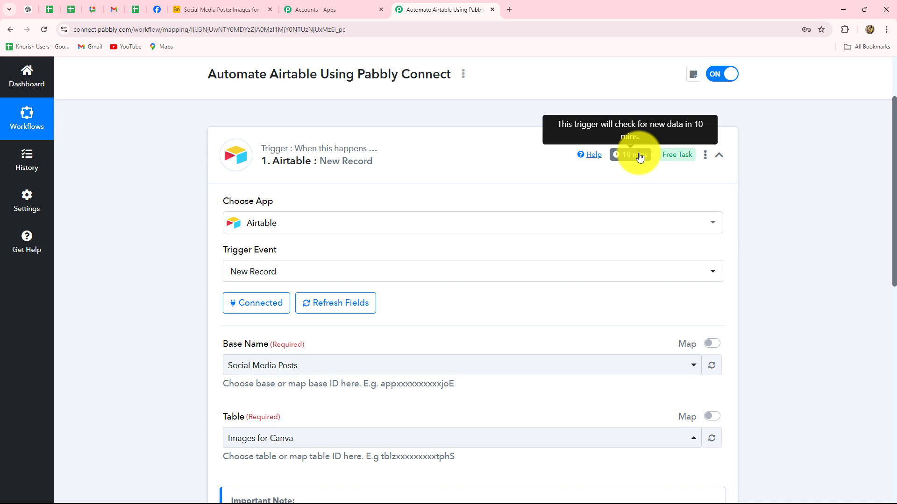
click(224, 9)
click(443, 9)
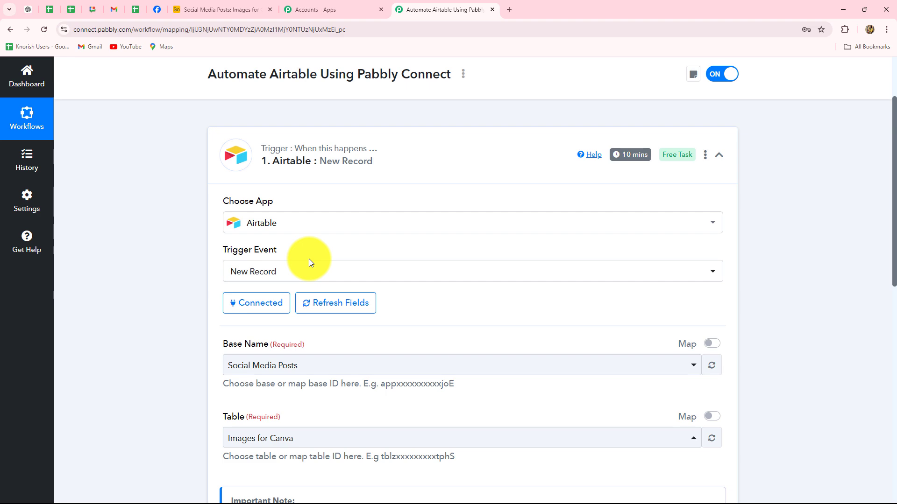
scroll(138, 378, down, 4)
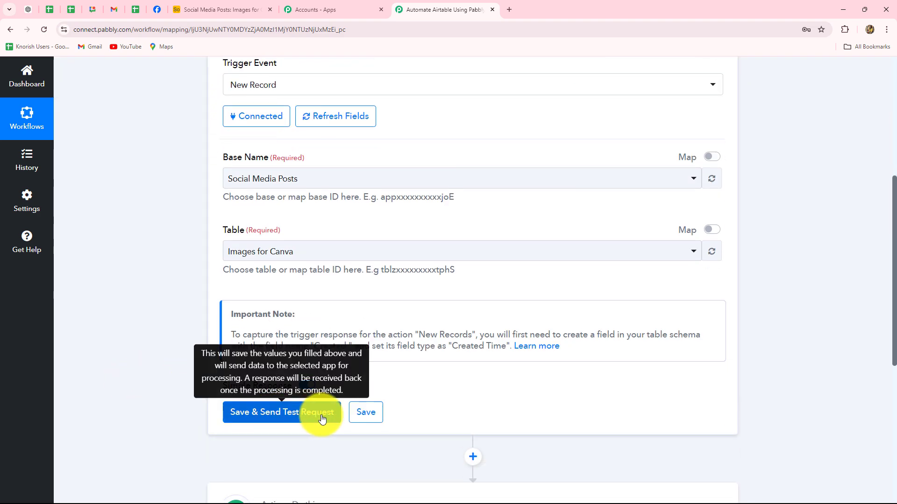
click(224, 10)
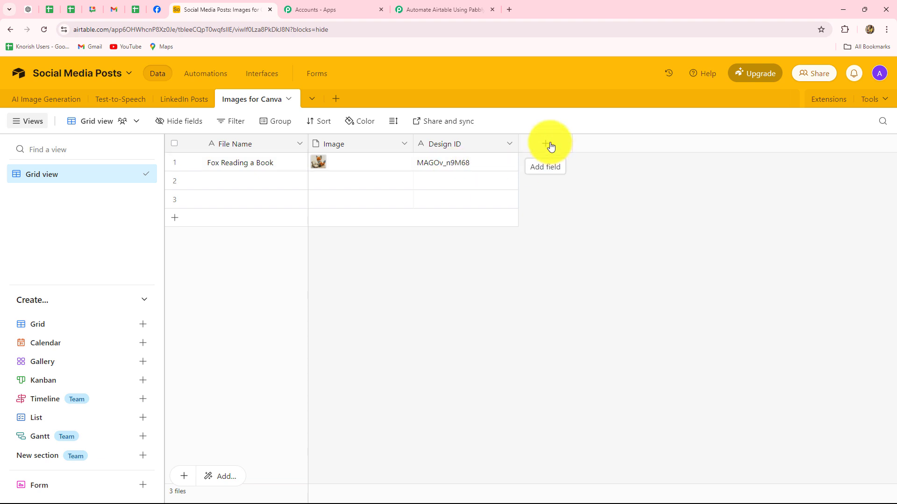
click(468, 7)
Step: Switch to Airtable and begin a new field named Created in the Images for Canva table
click(234, 13)
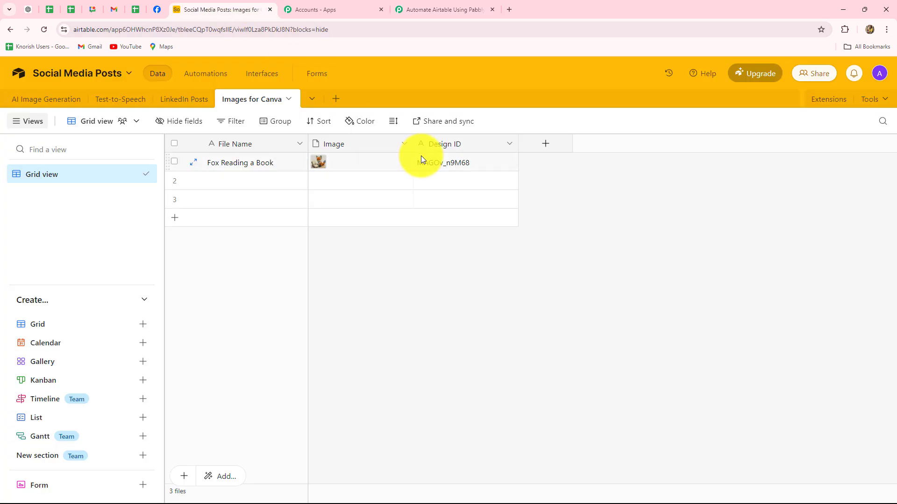
click(545, 144)
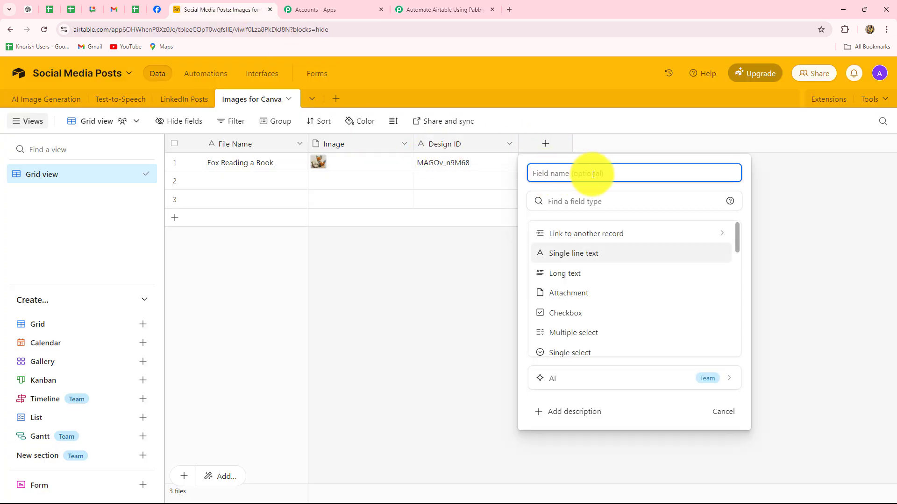
click(444, 10)
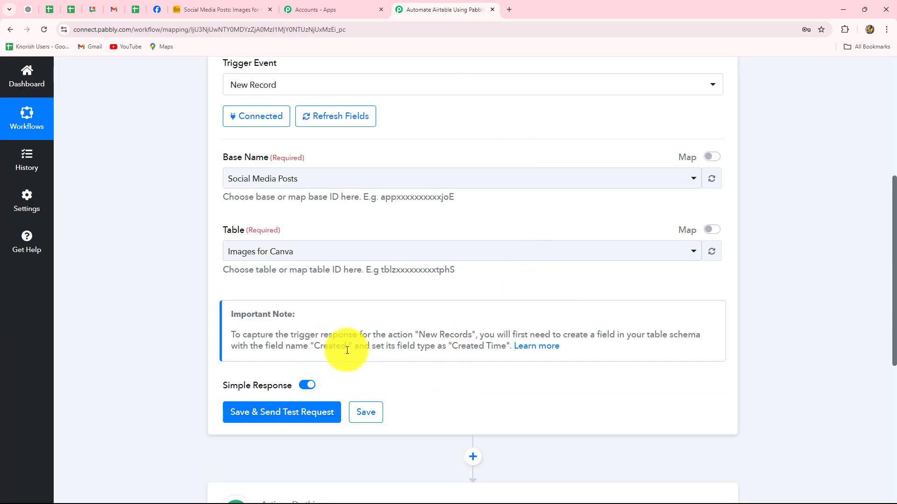
click(195, 9)
key(Caps_Lock)
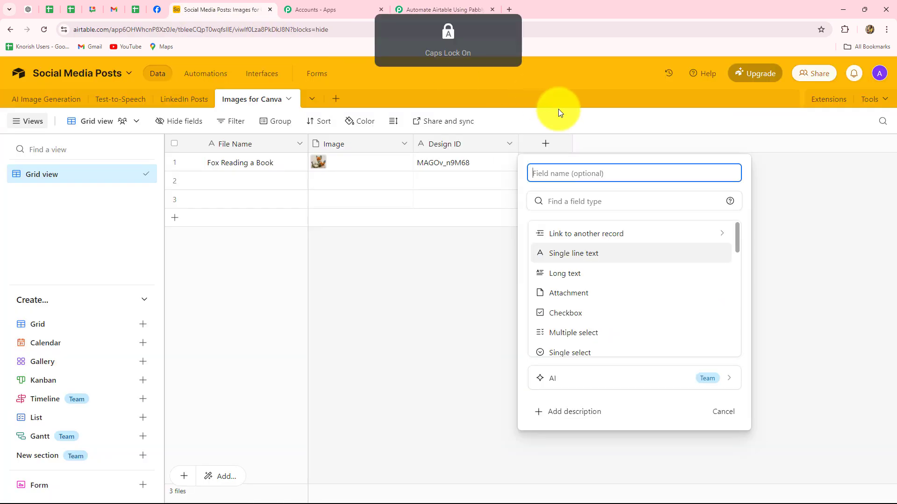
text(Created)
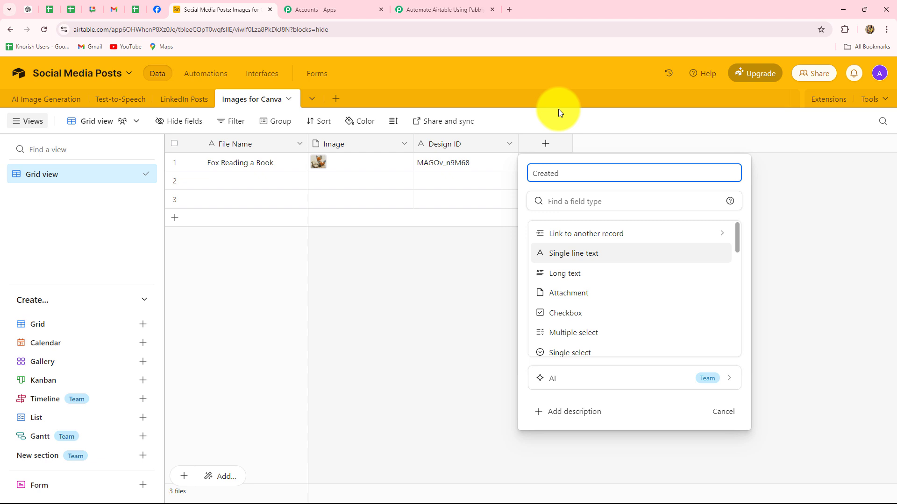
Step: Set the new field's type to Created time, as the Pabbly Connect note requires, and create the field
click(565, 200)
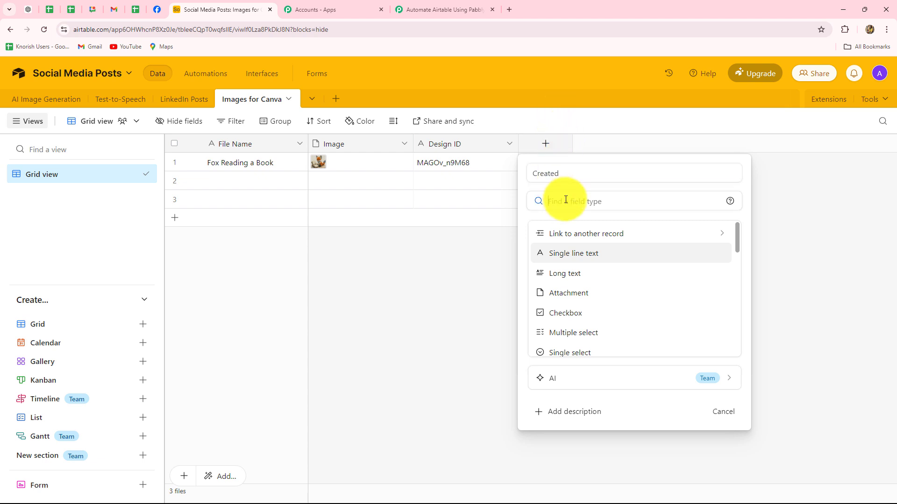
click(449, 9)
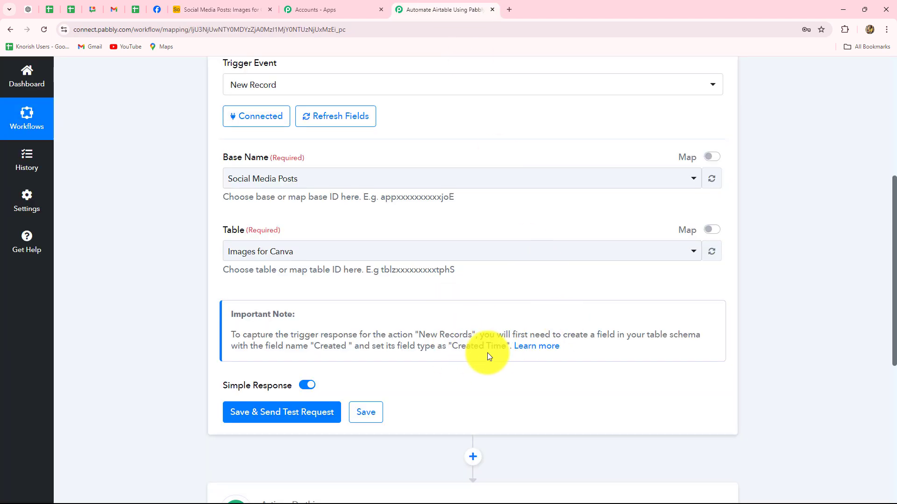
click(252, 9)
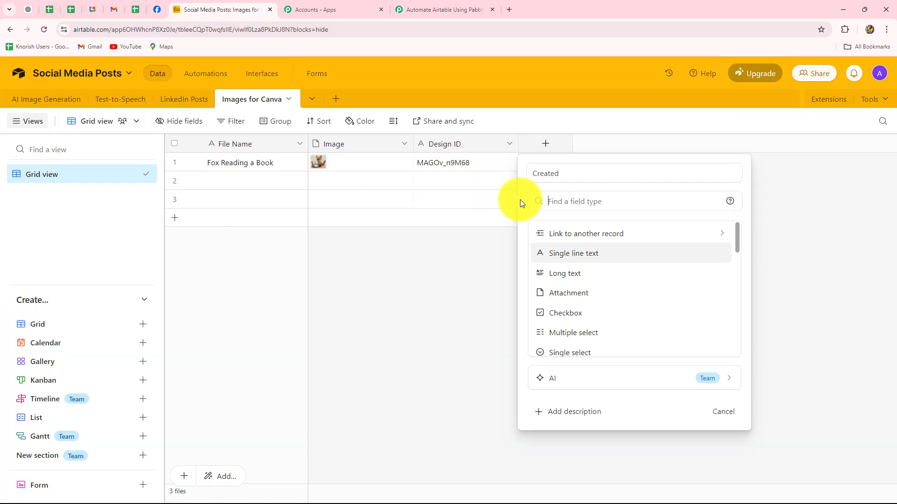
text(cr)
click(600, 254)
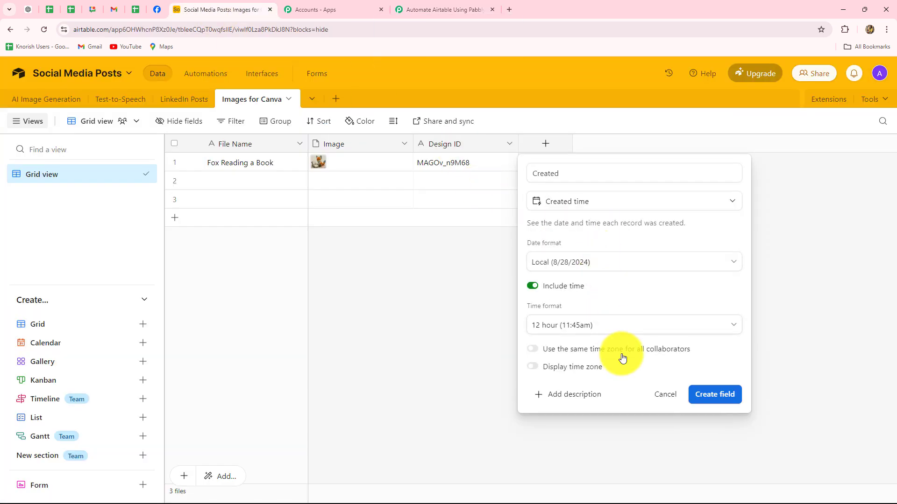
click(714, 395)
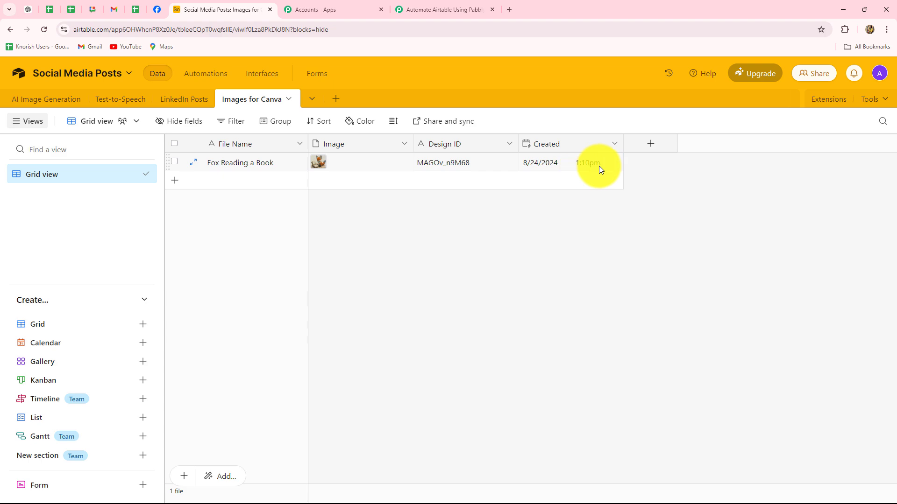
Step: Return to Pabbly Connect, save the trigger with a test request, and inspect the record Id in the response
click(444, 9)
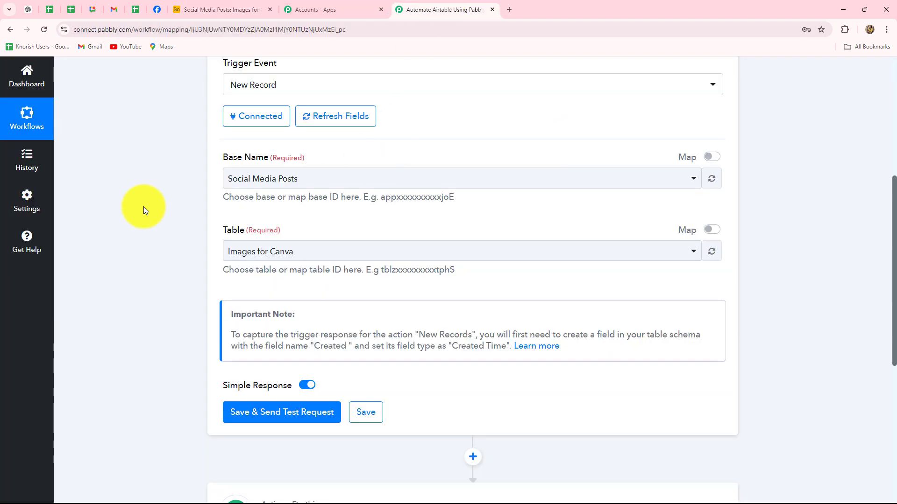
scroll(196, 208, down, 4)
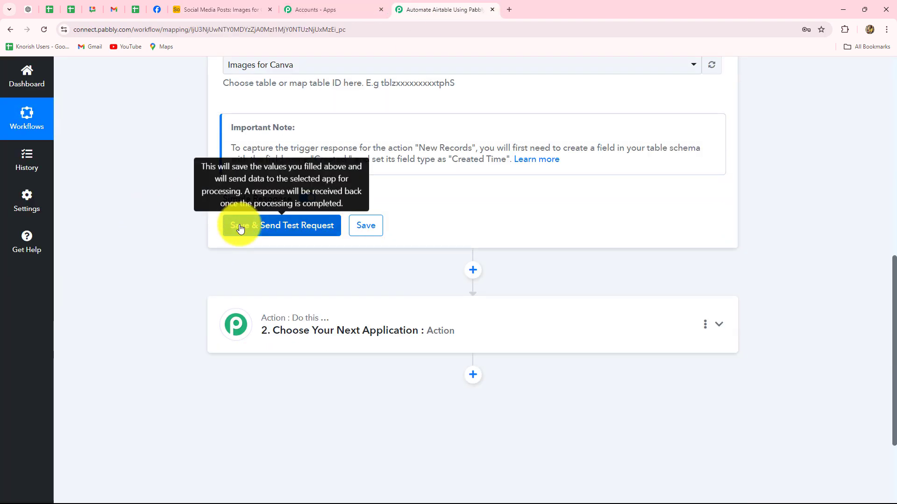
click(239, 219)
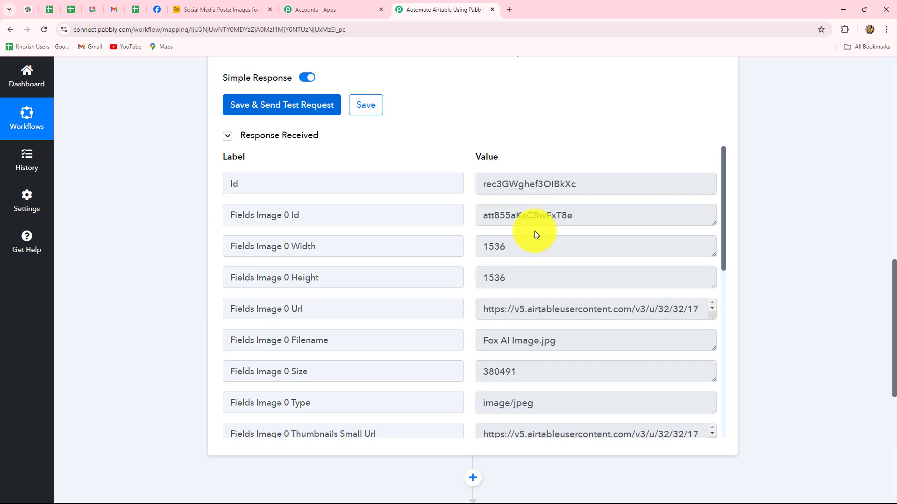
drag(601, 177, 456, 178)
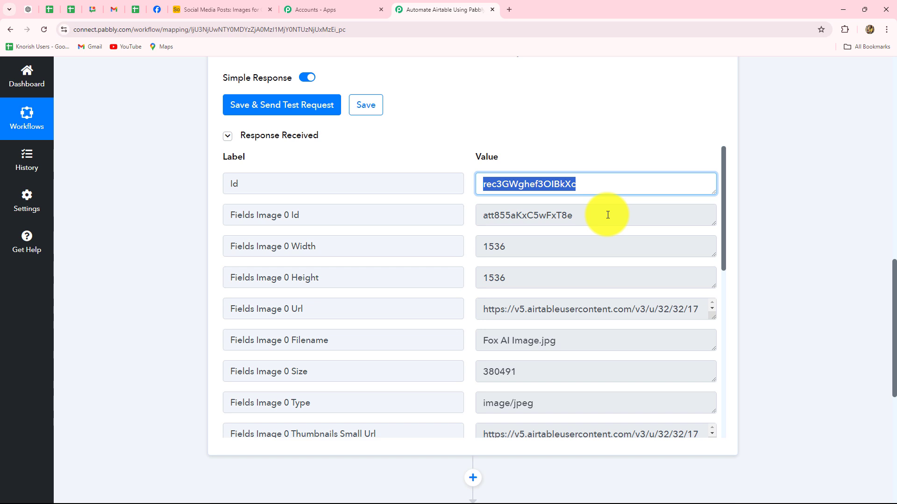
Step: Examine the image details in the trigger response, including the image Id, width, height, URL, filename, size and type
drag(608, 215, 486, 216)
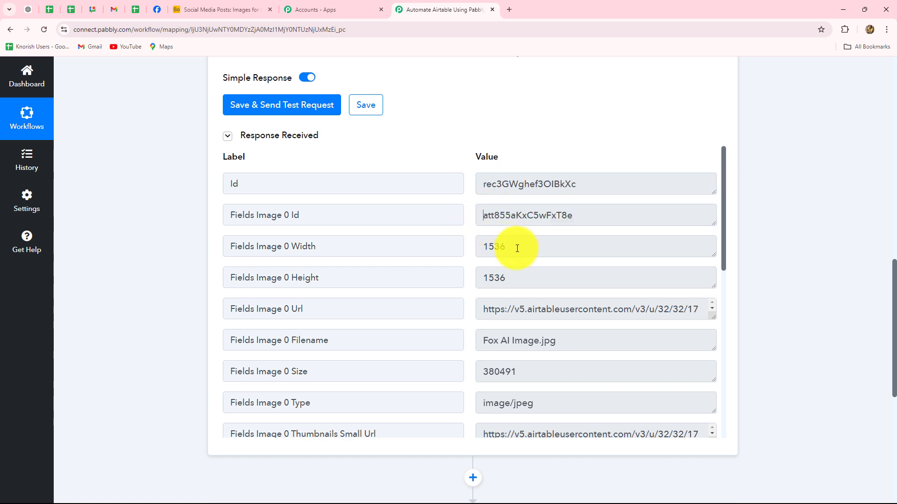
drag(517, 248, 464, 250)
drag(482, 279, 636, 310)
click(540, 356)
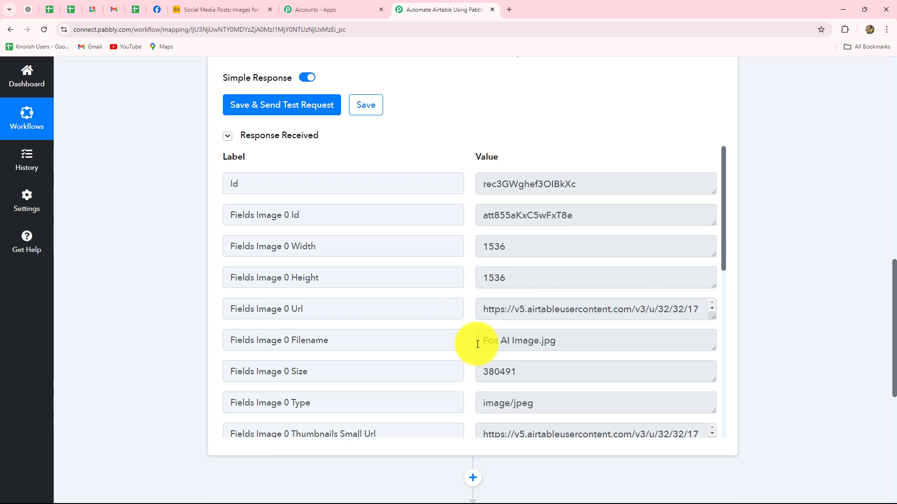
drag(482, 341, 591, 341)
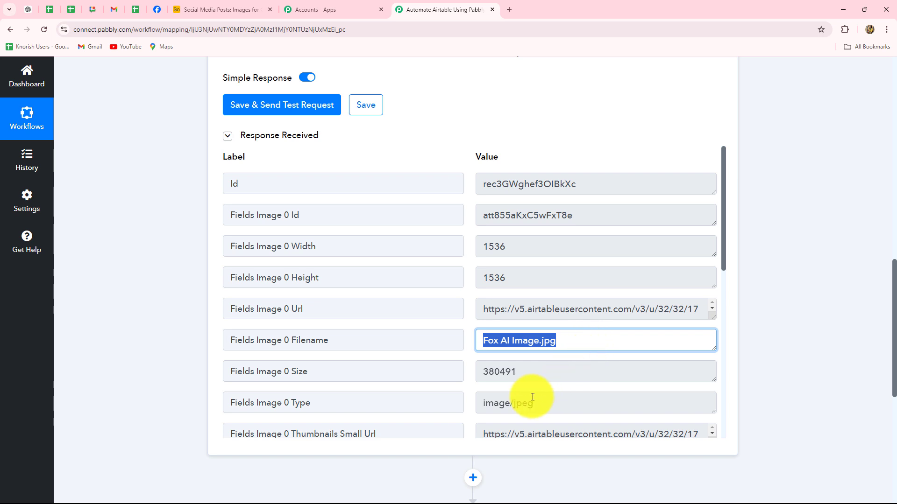
drag(482, 374, 544, 372)
scroll(545, 350, down, 3)
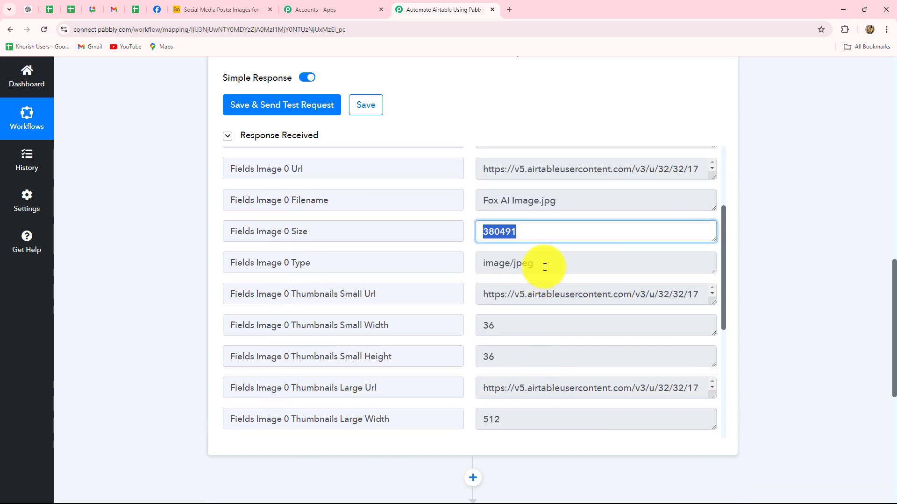
drag(541, 263, 451, 263)
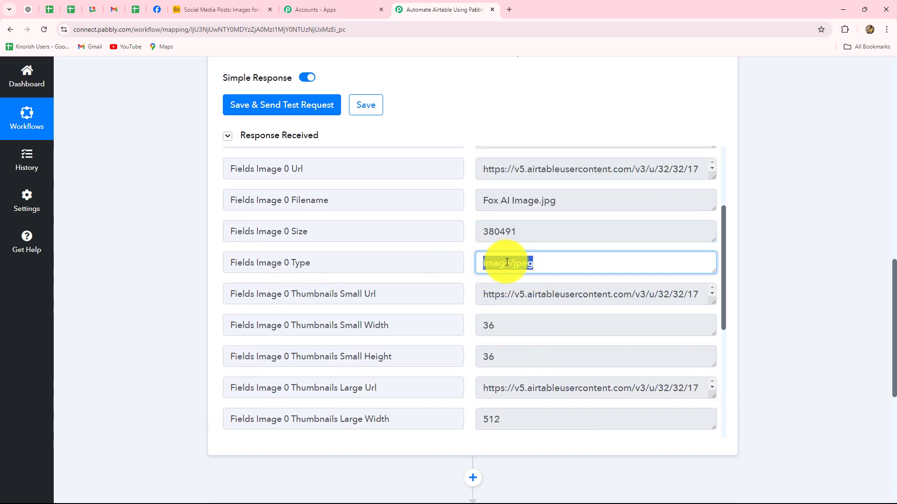
Step: Check the thumbnail, File Name, Design ID and Created values at the end of the response against the Images for Canva record in Airtable
scroll(542, 363, down, 4)
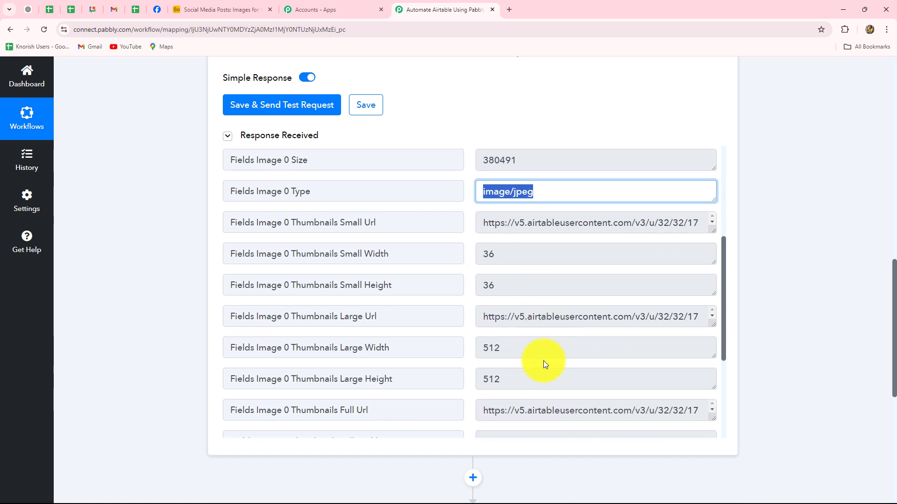
scroll(545, 364, down, 2)
triple_click(544, 364)
click(544, 364)
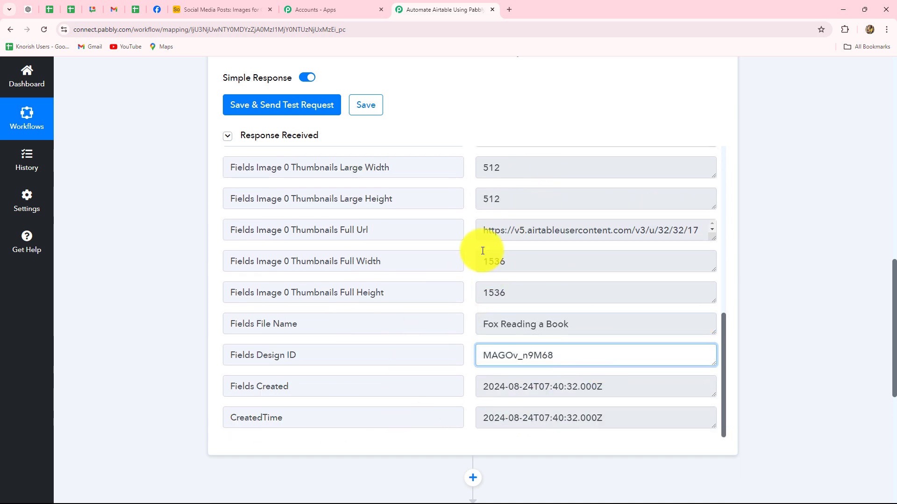
click(208, 6)
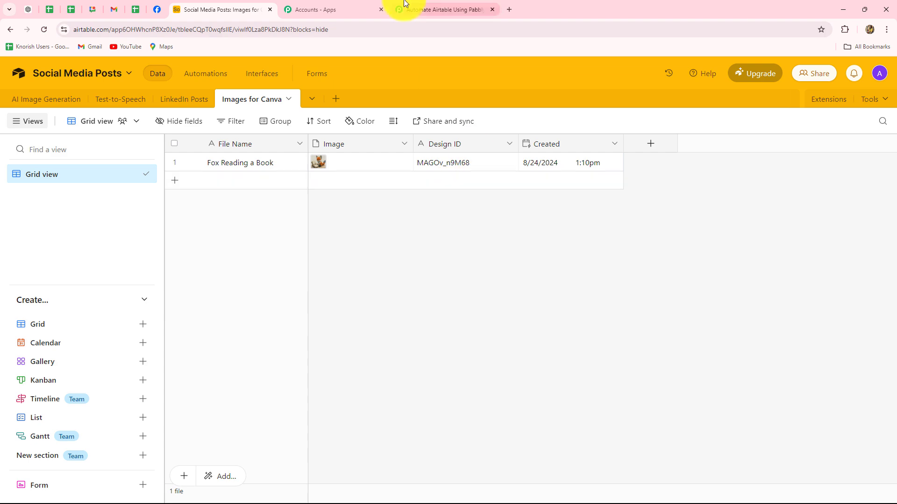
click(418, 10)
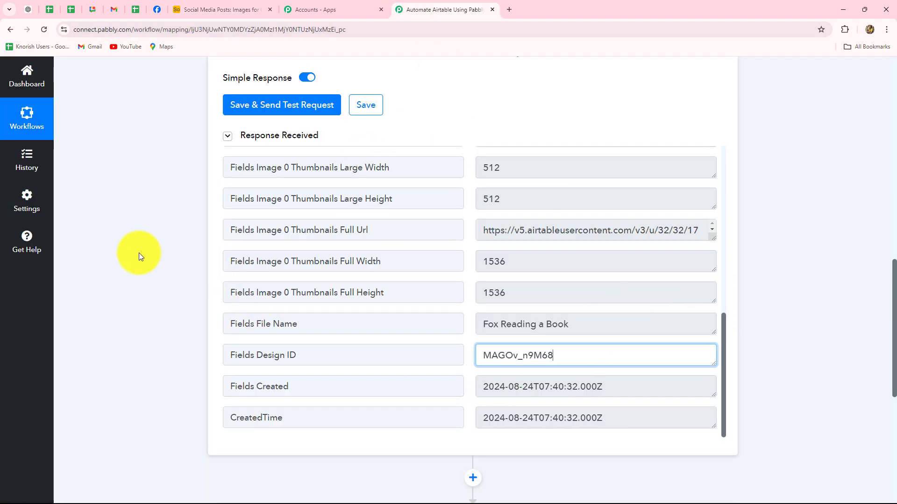
Step: Collapse the Airtable New Record trigger, check the Images for Canva table in Airtable and return to Pabbly Connect
scroll(214, 195, up, 10)
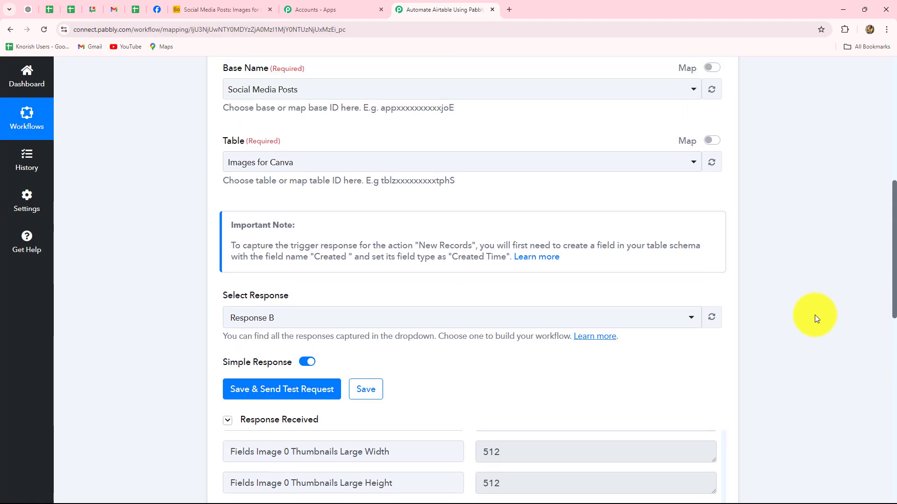
scroll(815, 318, up, 4)
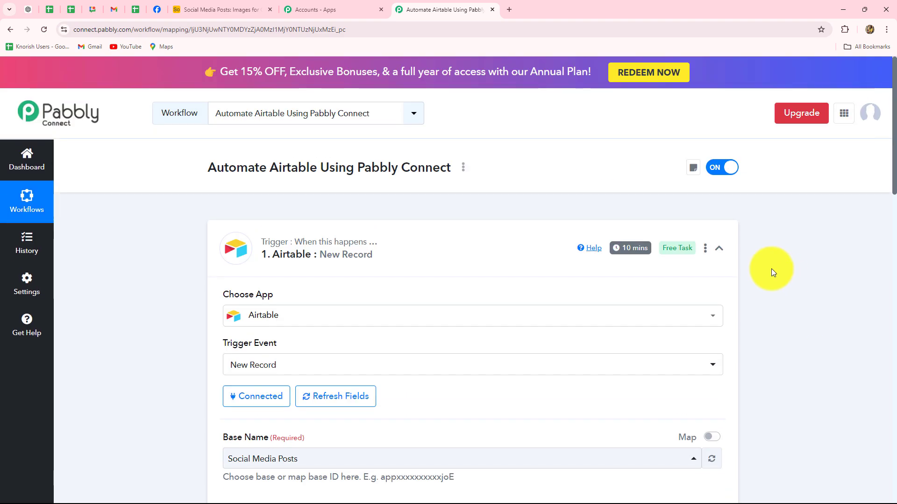
click(719, 248)
click(215, 9)
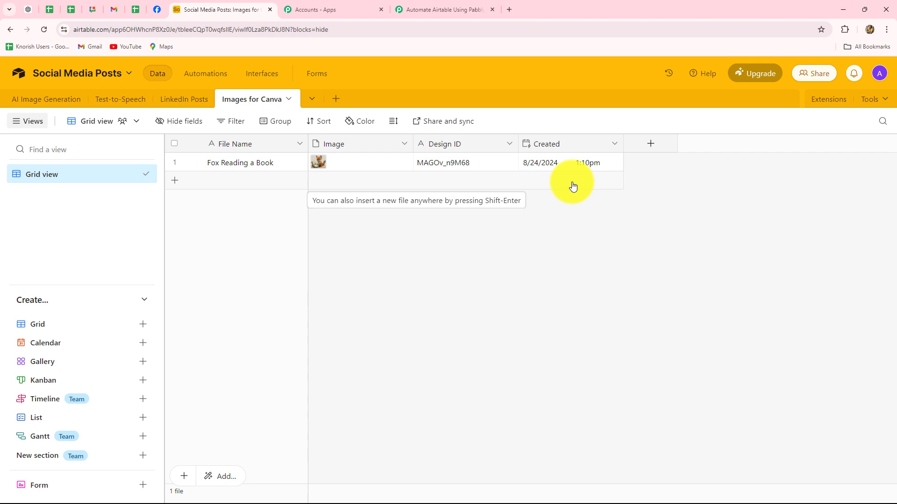
click(444, 10)
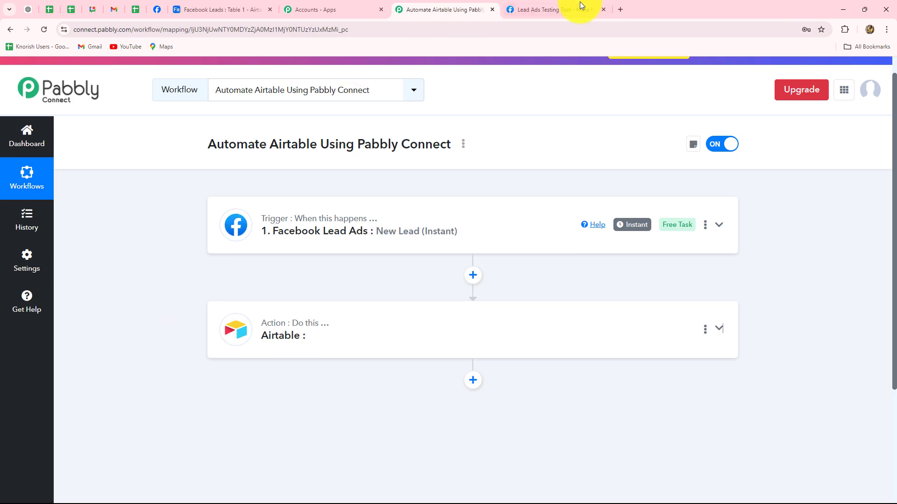
Step: View the Prime Properties Facebook page and widen the Email column in Table 1 of Airtable's Facebook Leads base
click(157, 10)
scroll(453, 299, up, 4)
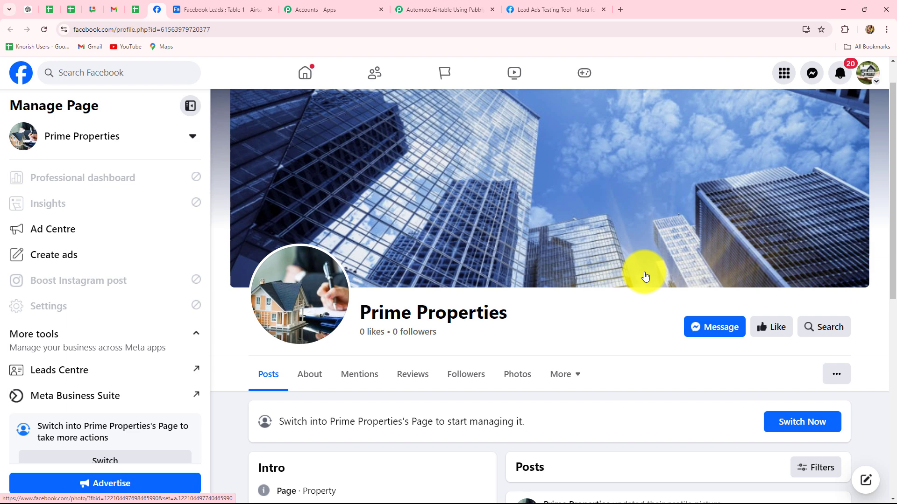
click(217, 10)
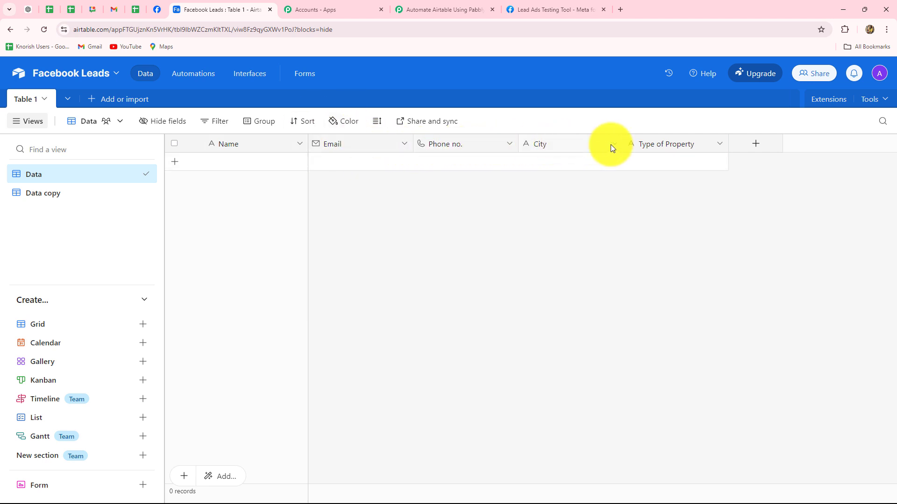
drag(413, 143, 446, 144)
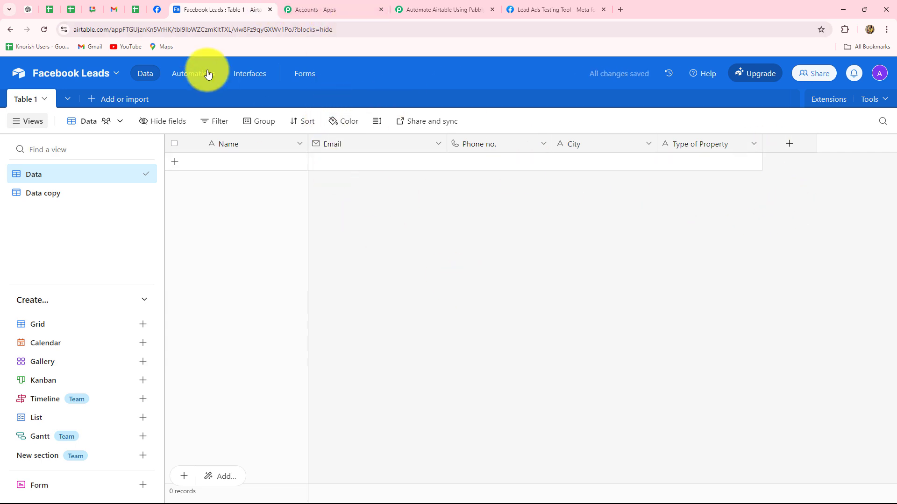
click(158, 9)
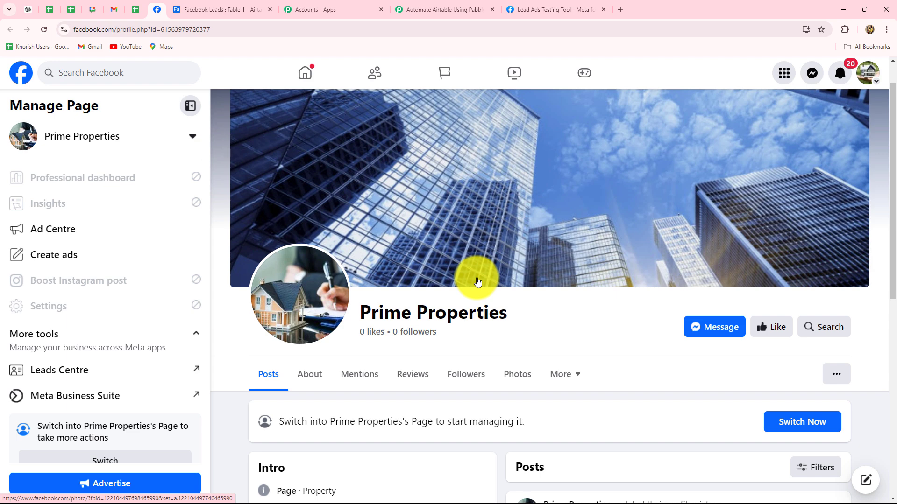
Step: Return to Pabbly Connect and check the Facebook Lead Ads trigger's page and lead form settings against the Facebook page
click(441, 9)
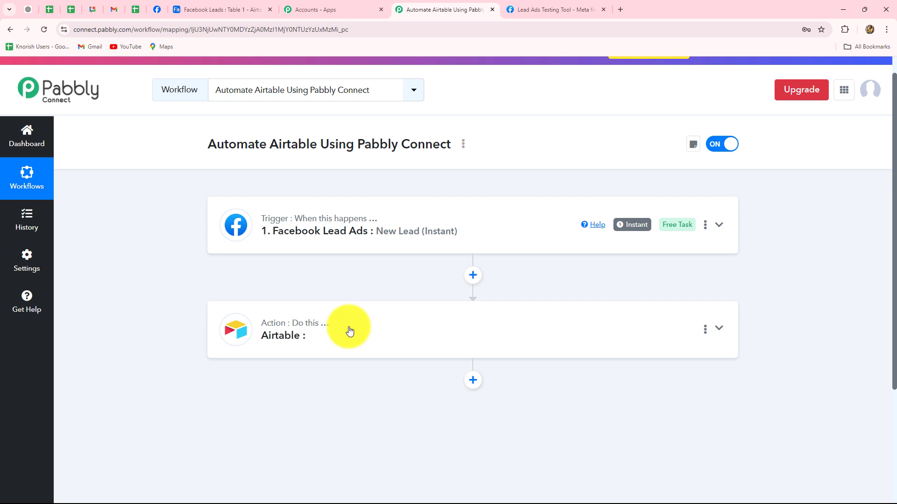
click(320, 220)
scroll(191, 228, down, 6)
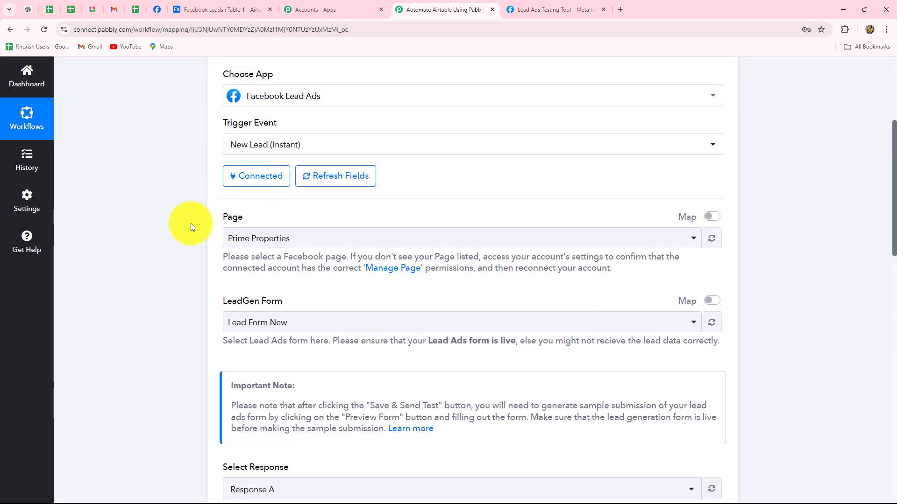
scroll(190, 224, up, 1)
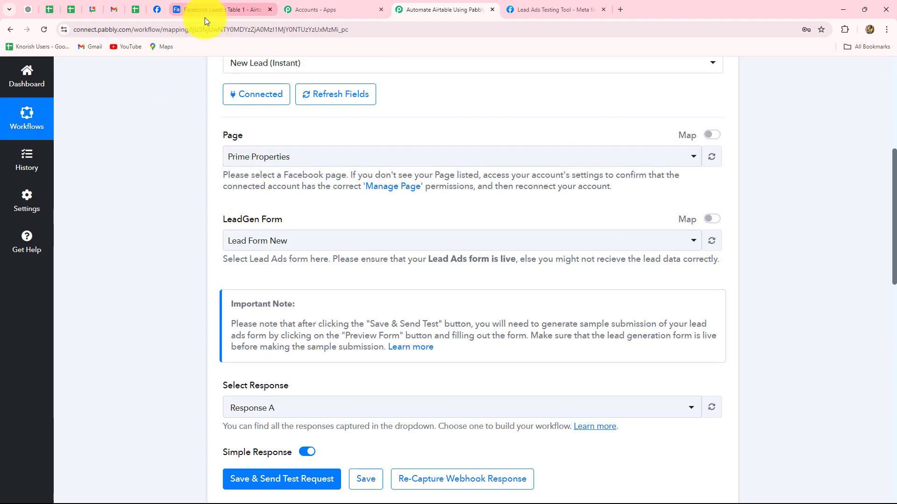
click(154, 13)
click(456, 11)
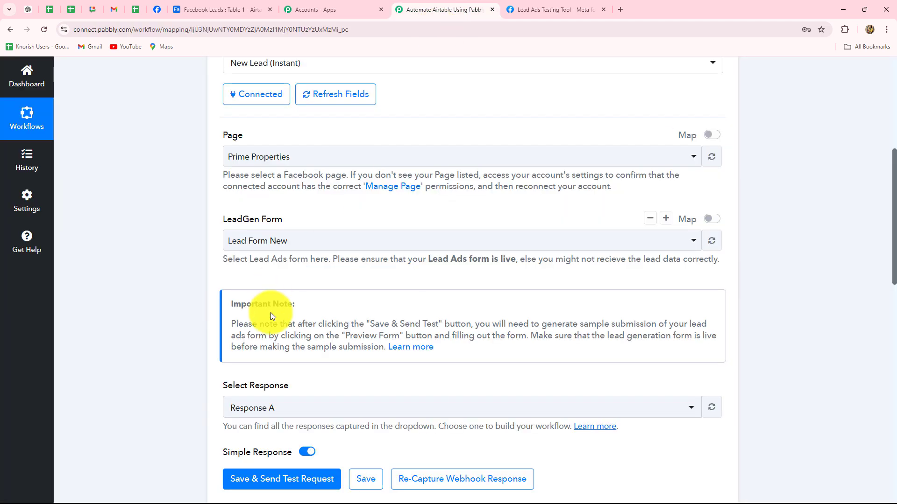
Step: Examine the lead response captured by the trigger, covering property type, name, email, phone number, street address, city, state and zip code
scroll(270, 299, down, 2)
scroll(242, 263, down, 7)
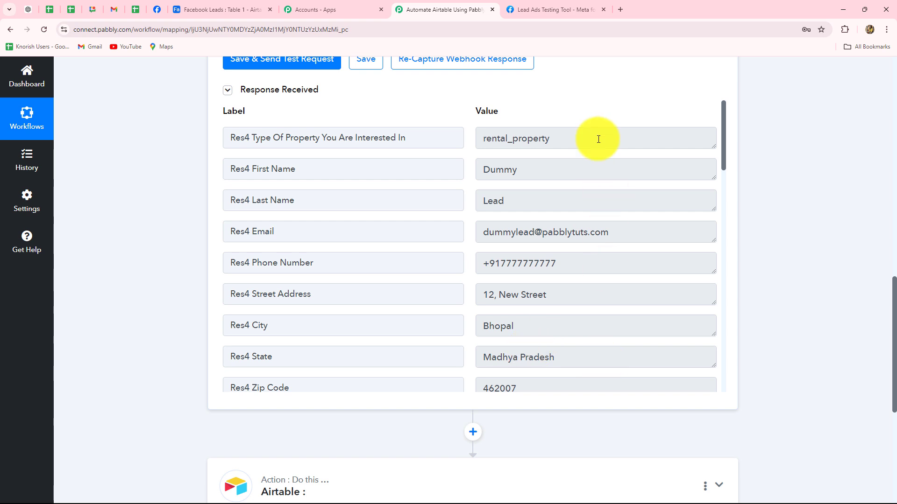
drag(595, 138, 490, 139)
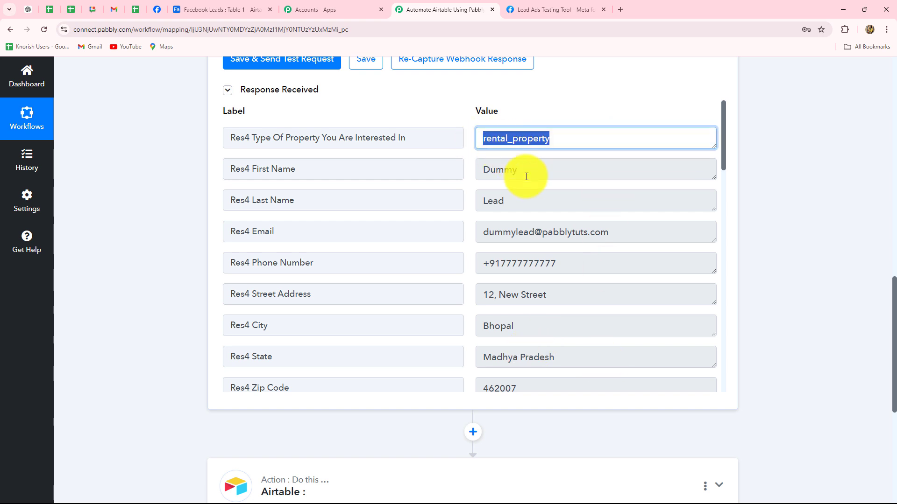
drag(541, 170, 481, 172)
drag(510, 206, 472, 215)
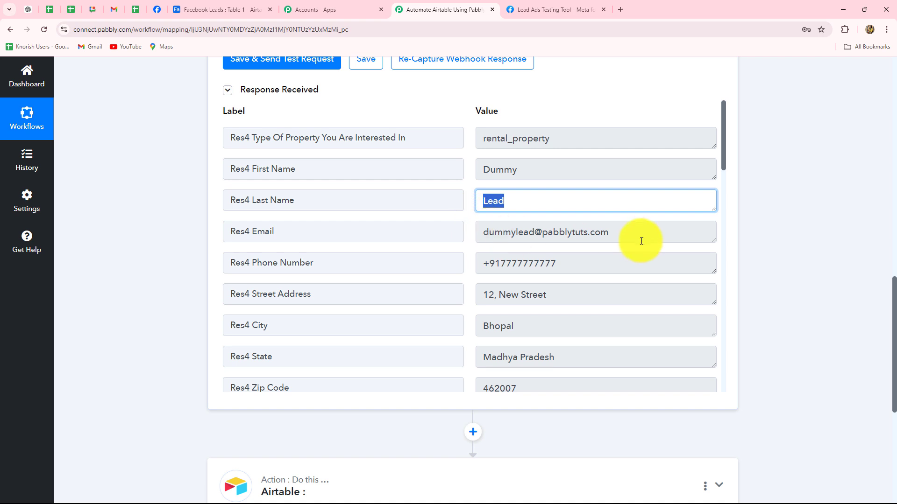
drag(641, 238, 454, 232)
drag(581, 263, 481, 264)
drag(535, 291, 426, 314)
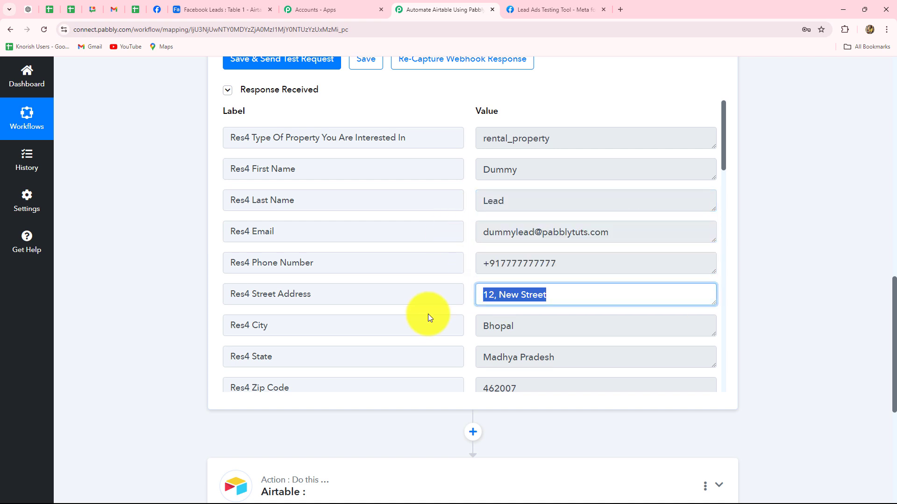
scroll(536, 314, down, 2)
drag(536, 224, 500, 238)
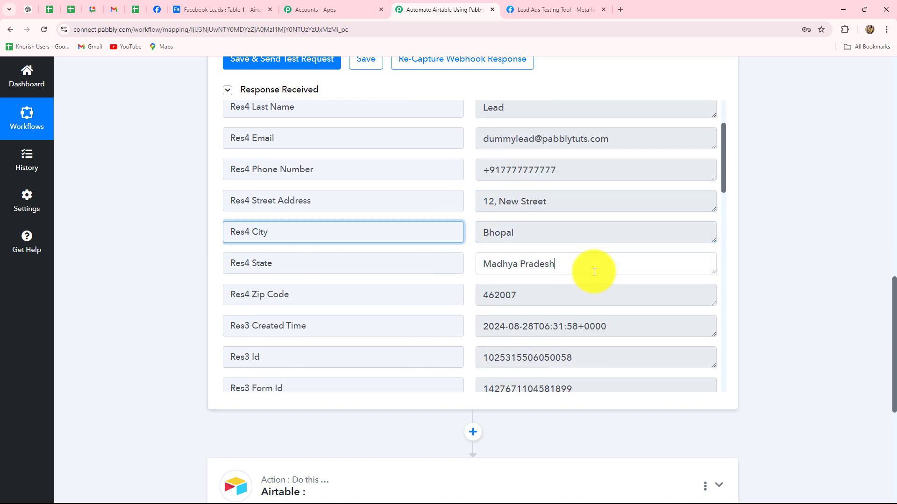
drag(595, 270, 479, 266)
click(537, 300)
scroll(498, 224, down, 2)
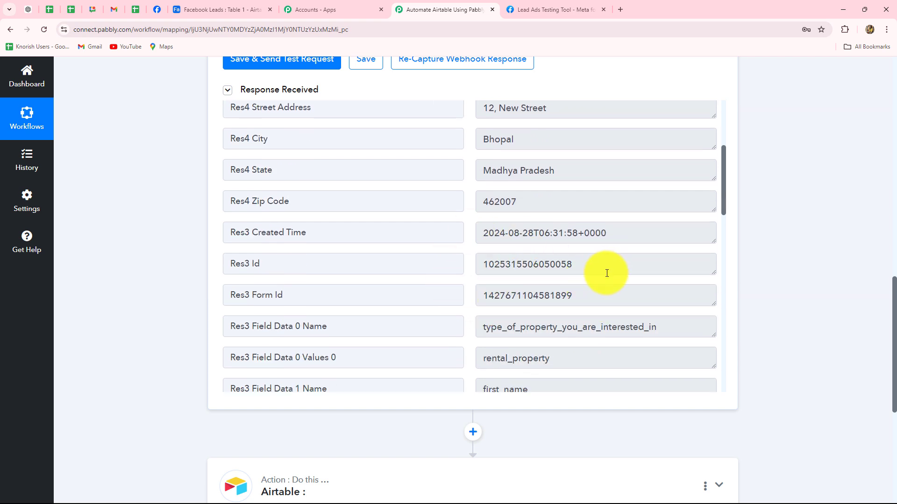
scroll(606, 273, up, 4)
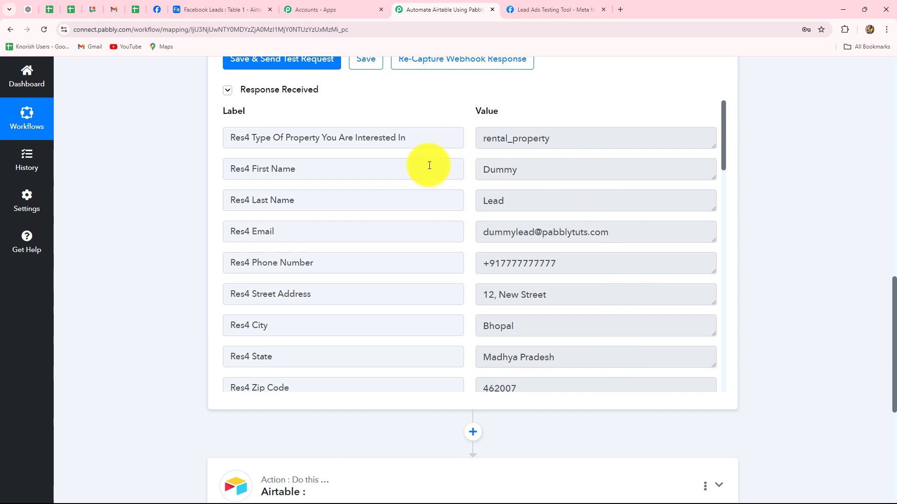
Step: Expand the Airtable action step and set its action event to Create Record
scroll(804, 371, down, 4)
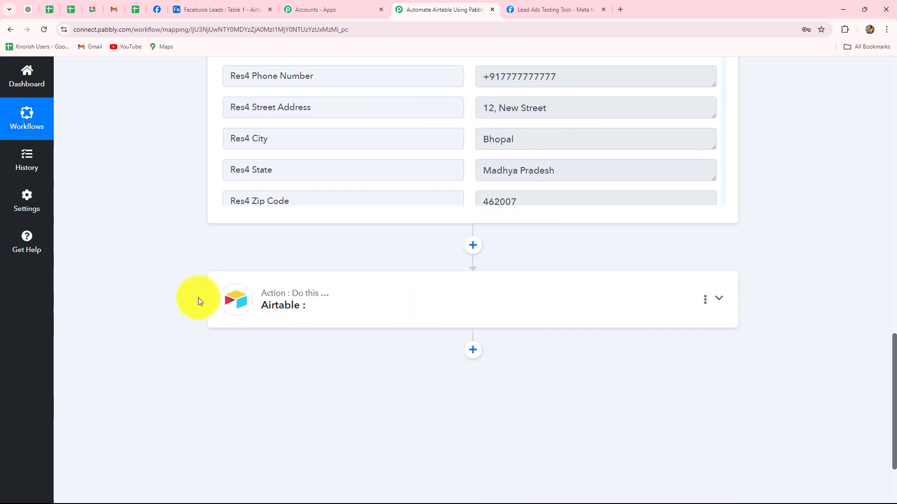
click(337, 302)
scroll(172, 270, up, 1)
scroll(277, 246, down, 3)
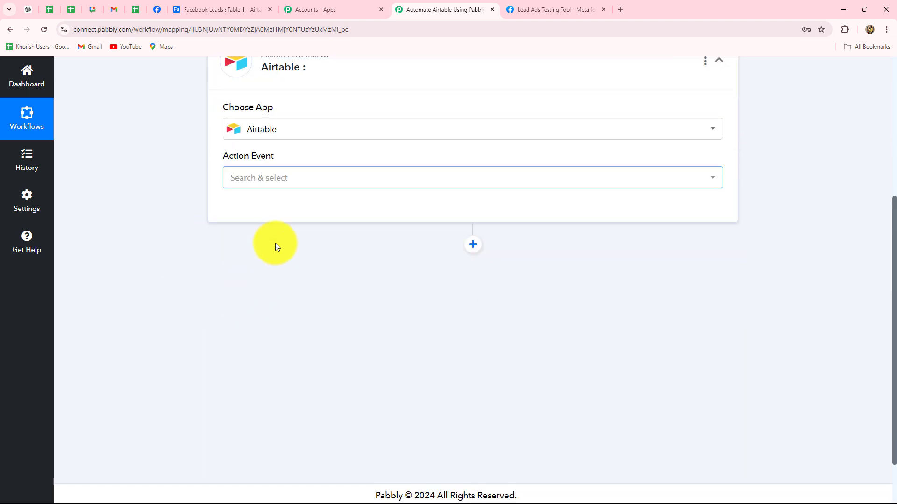
click(274, 173)
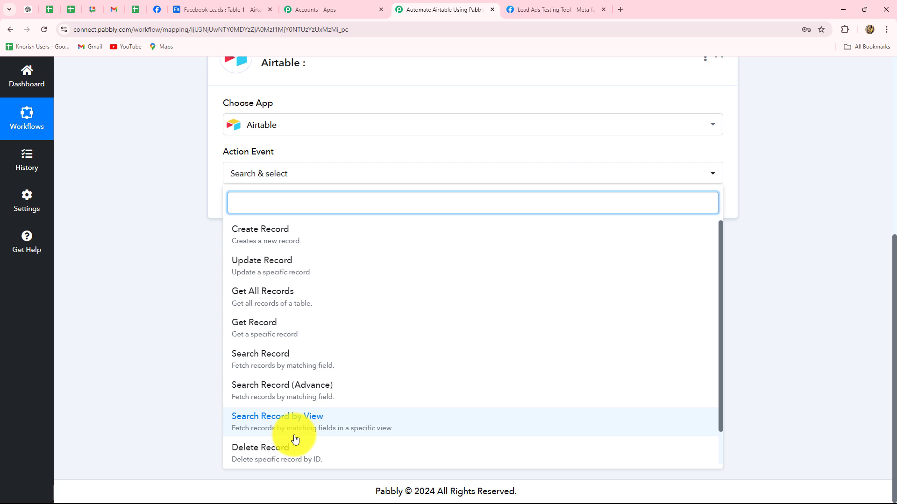
click(253, 235)
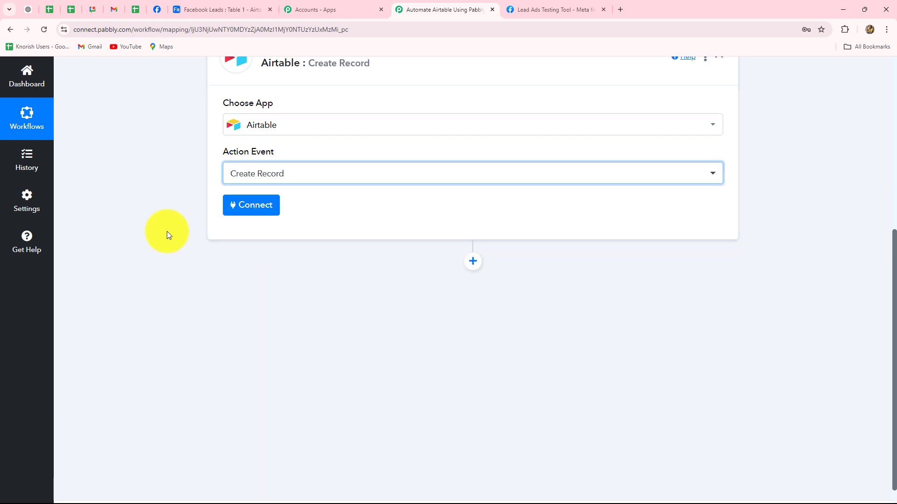
Step: Connect the Create Record action to Airtable using the existing Airtable #7 connection and save it
click(258, 211)
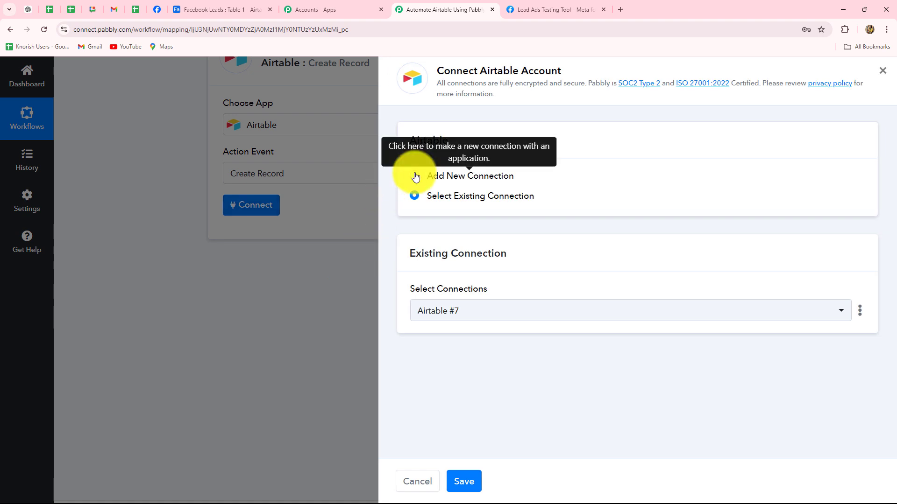
click(415, 176)
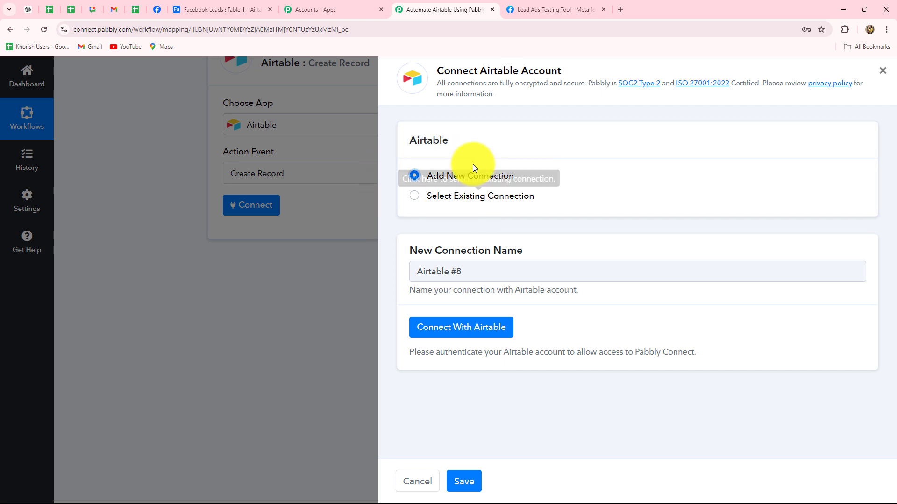
click(415, 198)
click(463, 482)
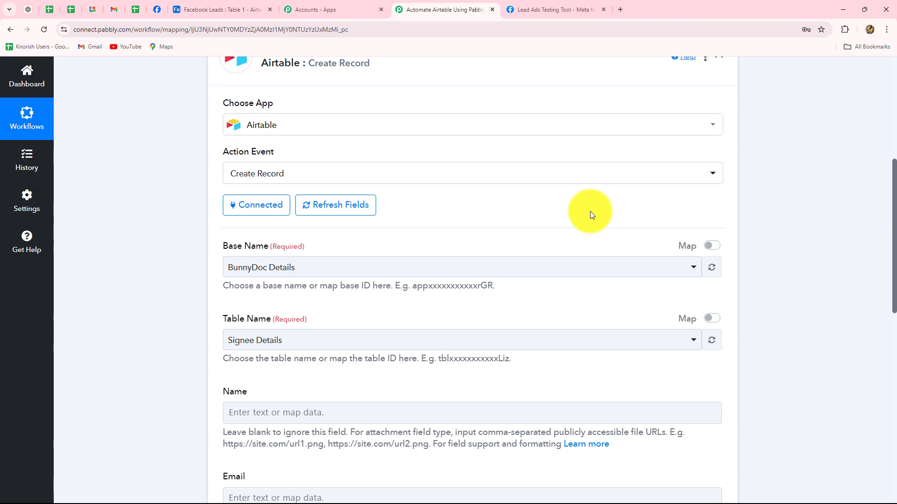
Step: Check the base name in Airtable, and set the Create Record action's base to Facebook Leads in Pabbly Connect
scroll(586, 208, down, 4)
scroll(432, 176, down, 5)
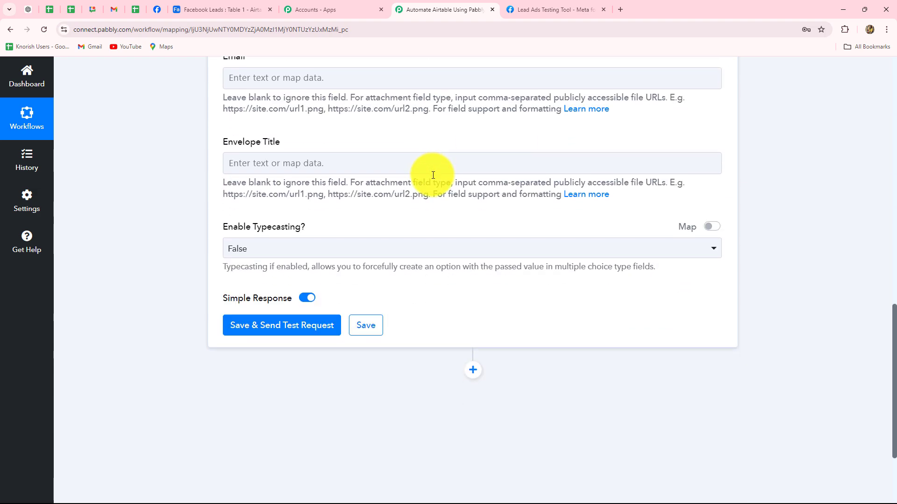
scroll(432, 175, up, 8)
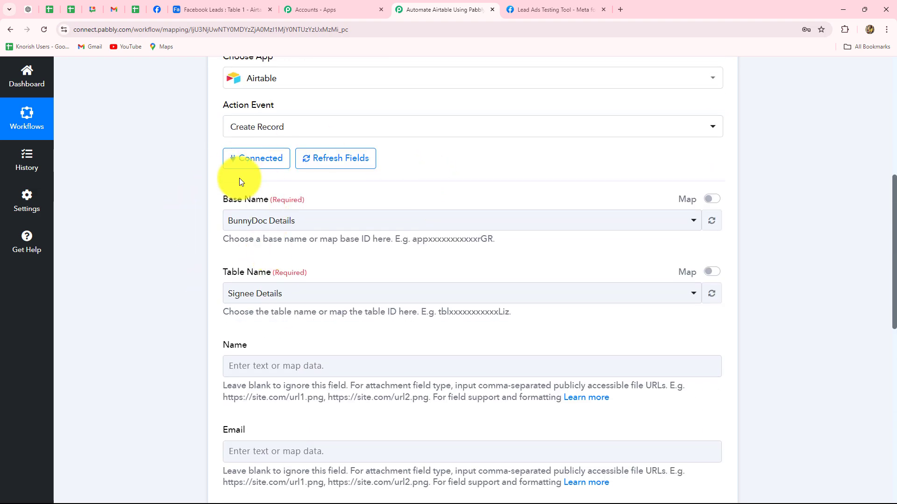
click(199, 10)
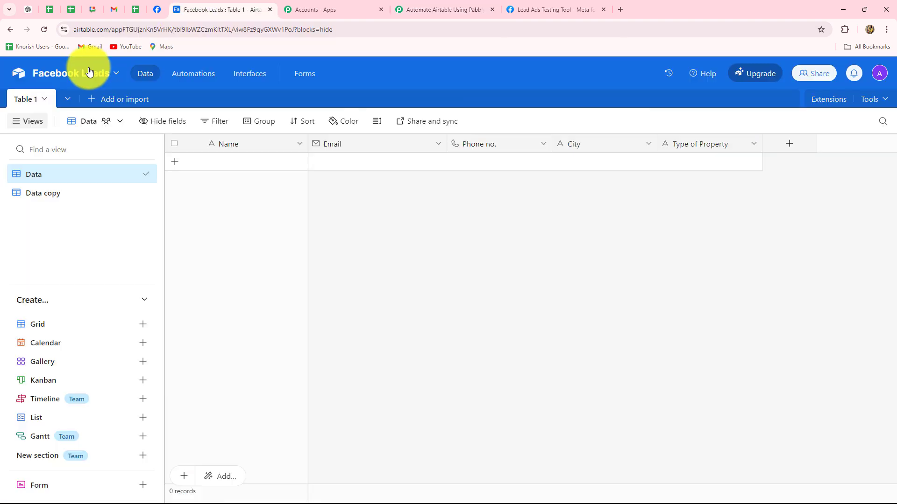
click(472, 10)
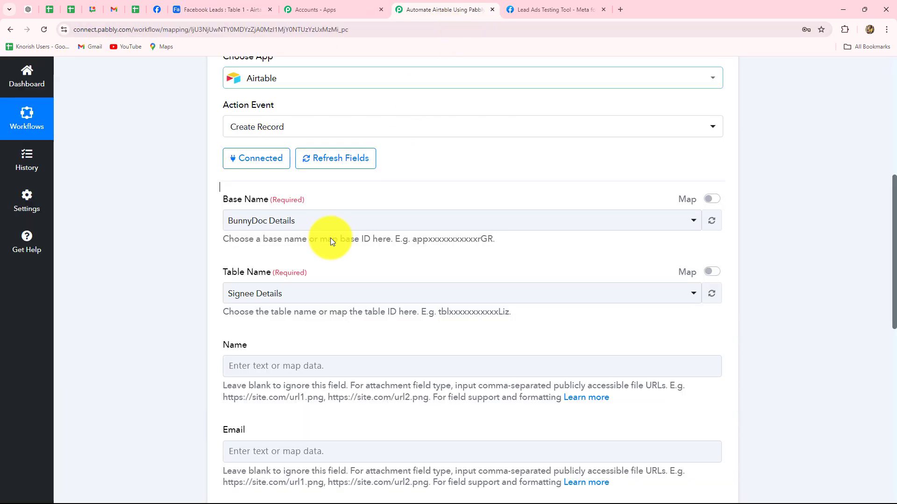
click(296, 224)
text(face)
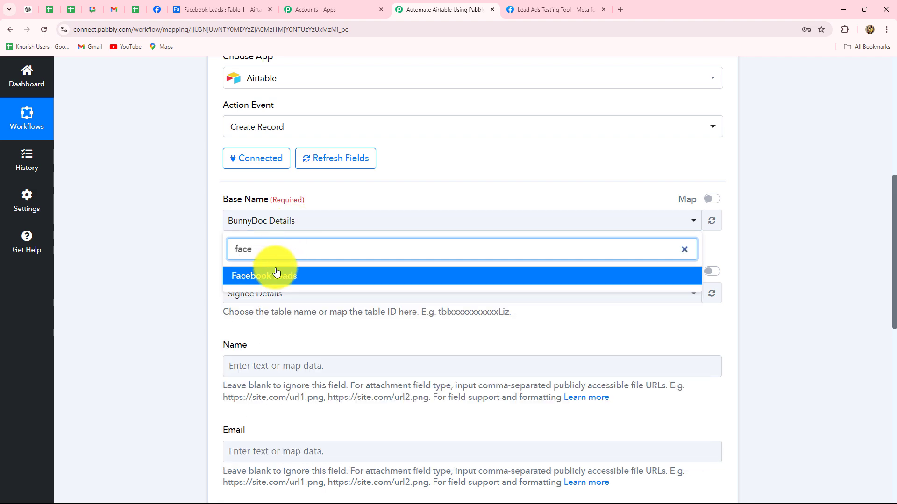
click(274, 276)
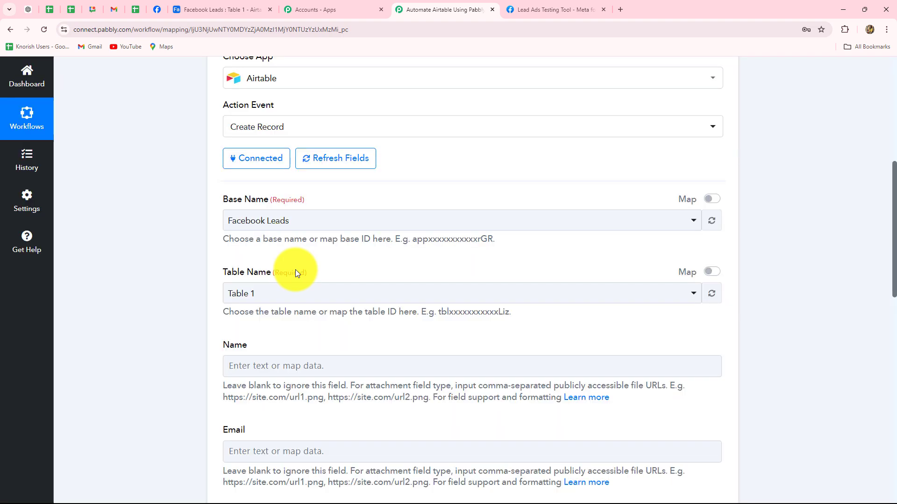
Step: Compare the Create Record action's table name and mapping fields with the table name and columns in Airtable
click(215, 10)
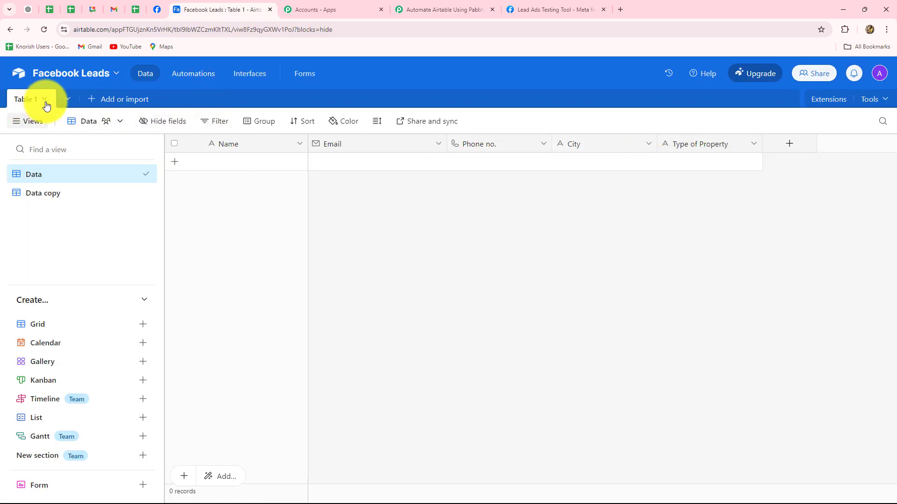
click(443, 9)
scroll(230, 290, down, 4)
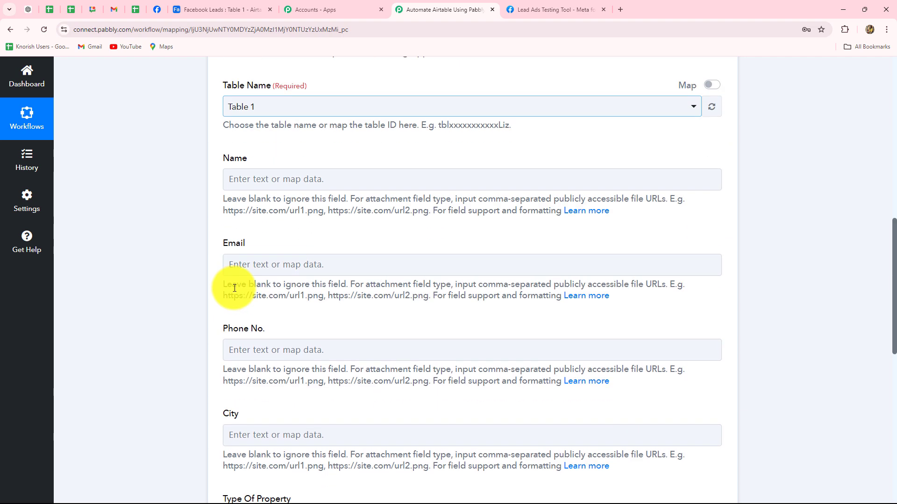
scroll(238, 290, down, 6)
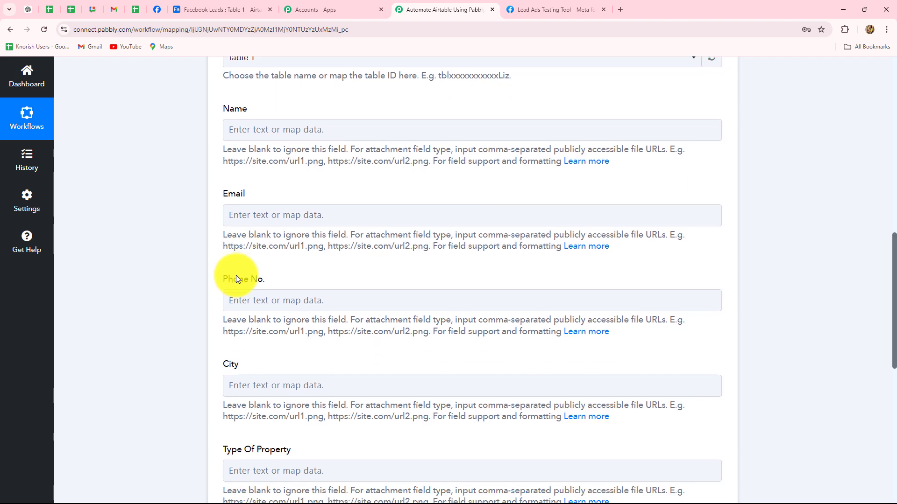
scroll(234, 275, up, 8)
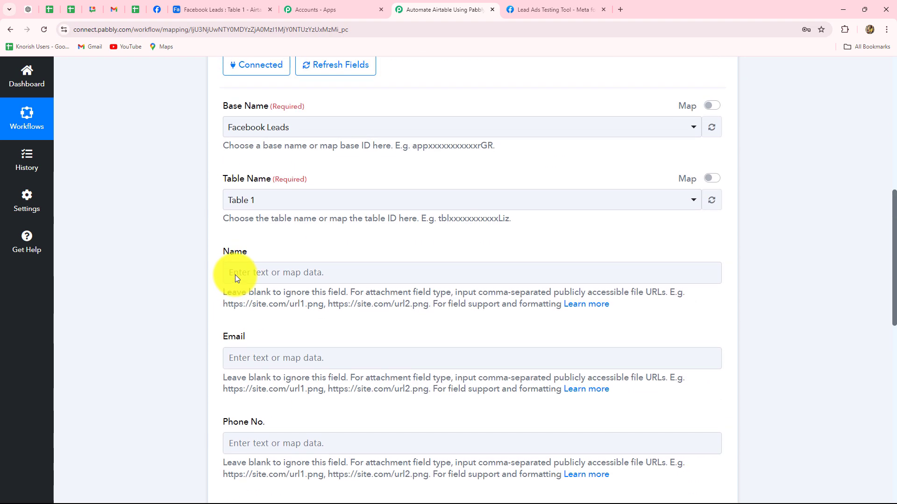
scroll(229, 274, down, 3)
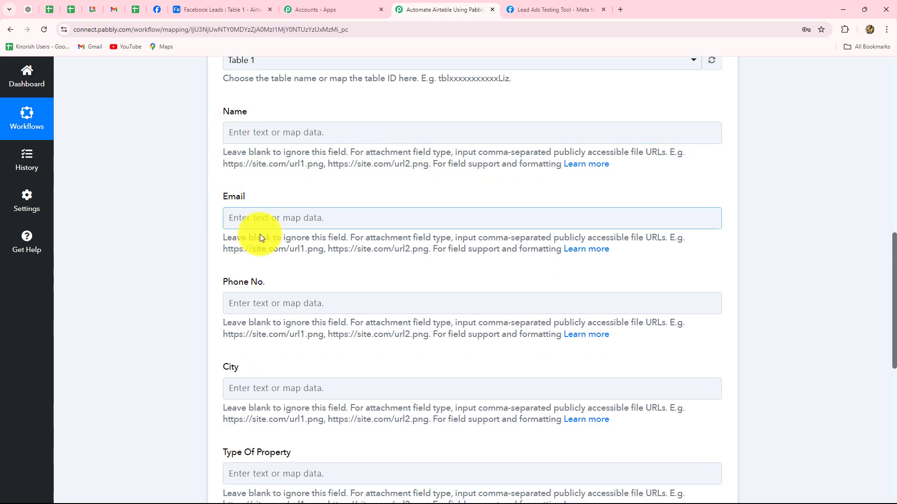
scroll(279, 316, down, 3)
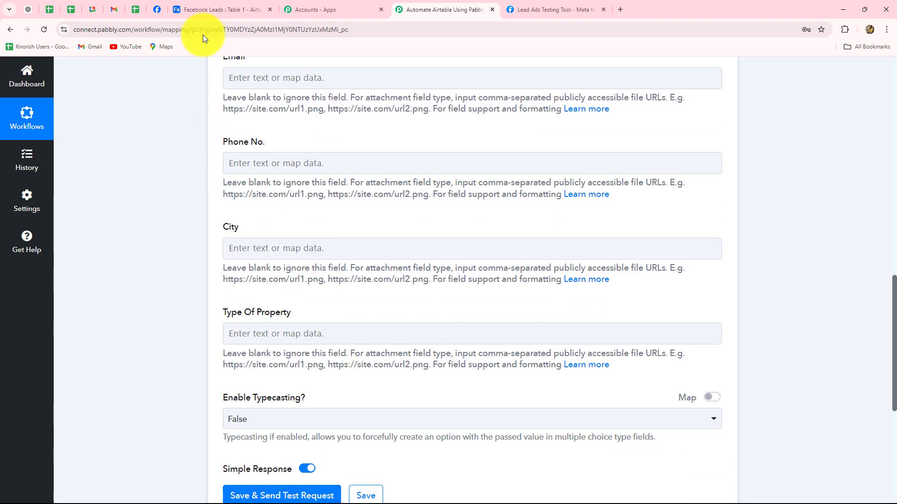
click(200, 15)
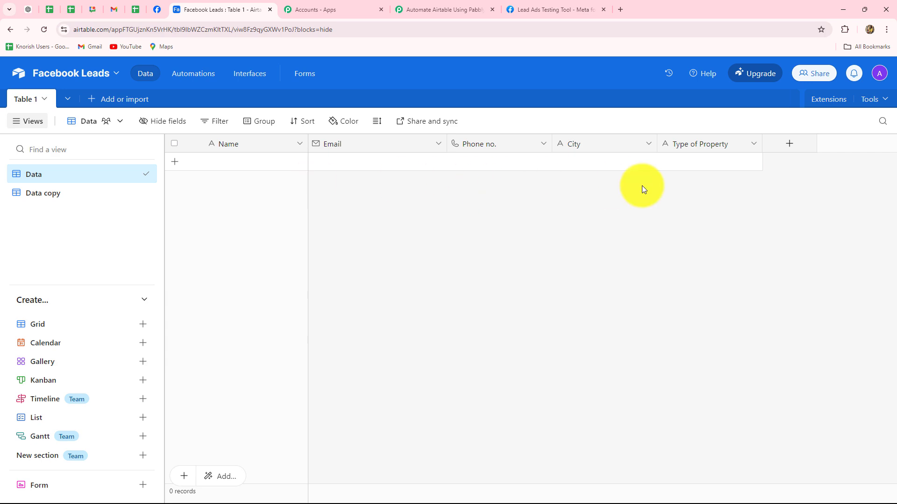
click(441, 8)
Step: Map the Name field to the Facebook lead's First Name followed by its Last Name
scroll(437, 299, up, 4)
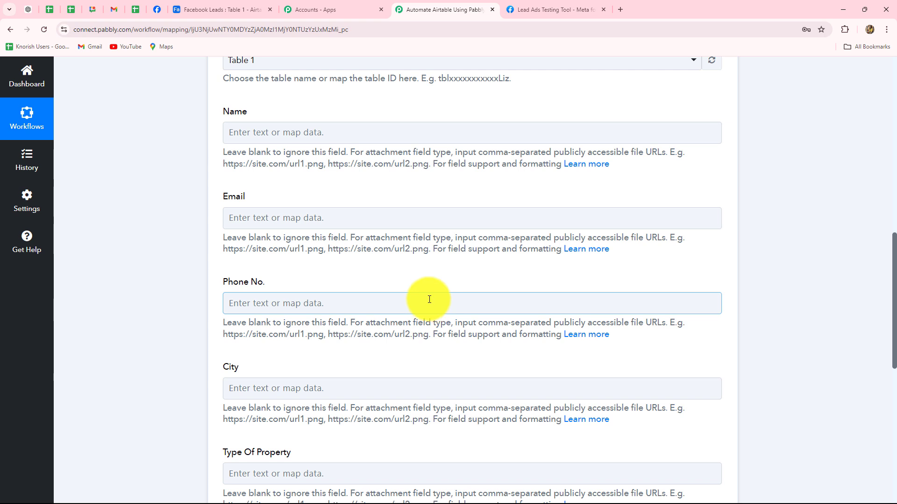
scroll(429, 300, up, 3)
scroll(426, 296, down, 2)
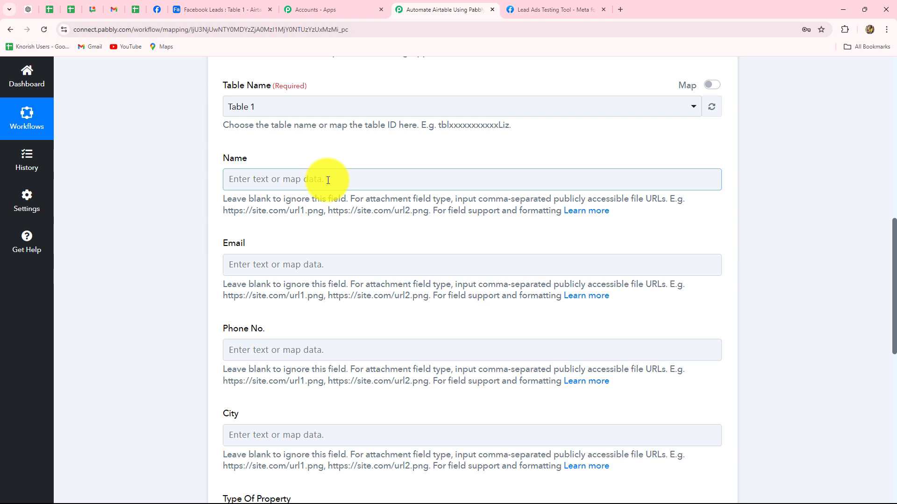
click(326, 179)
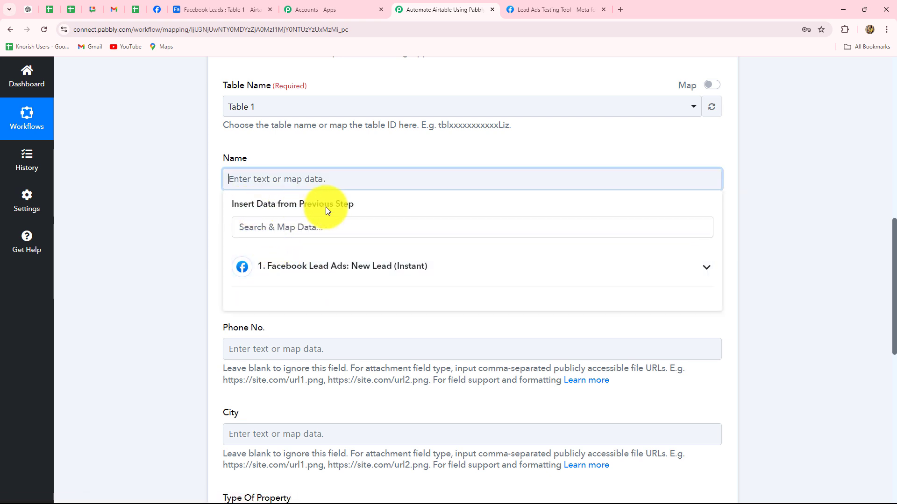
click(279, 272)
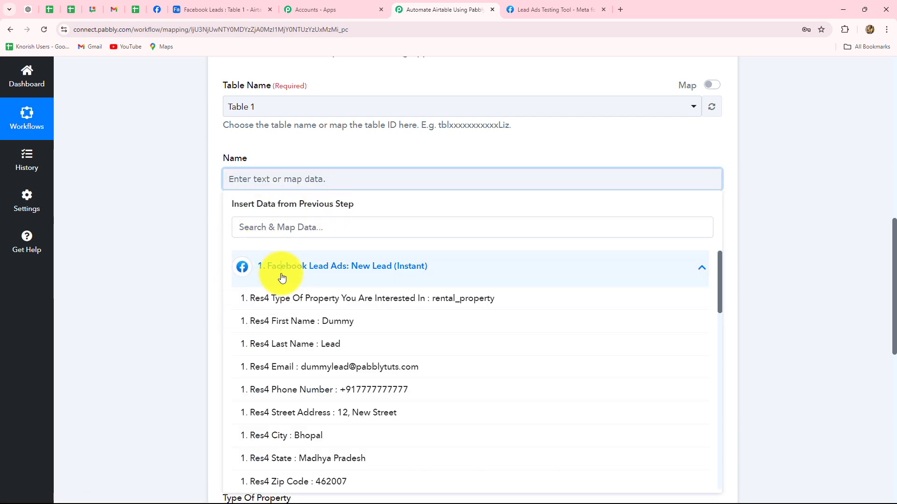
scroll(262, 163, down, 1)
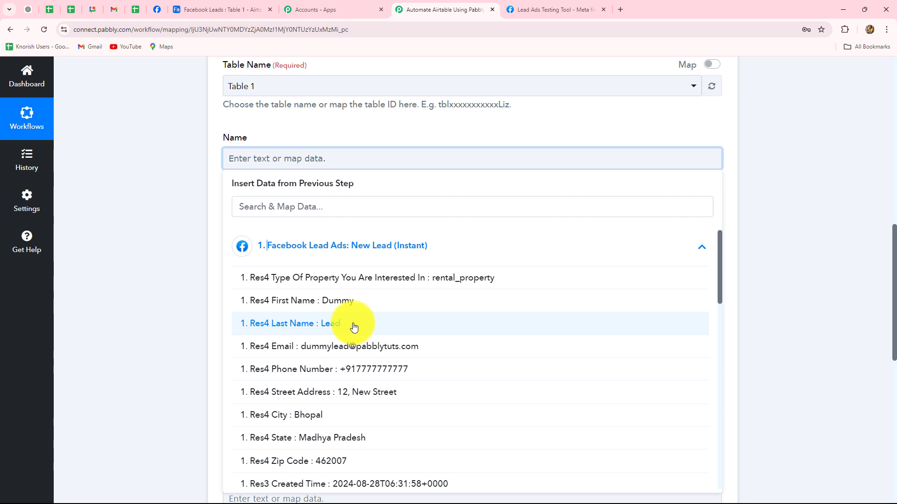
click(346, 306)
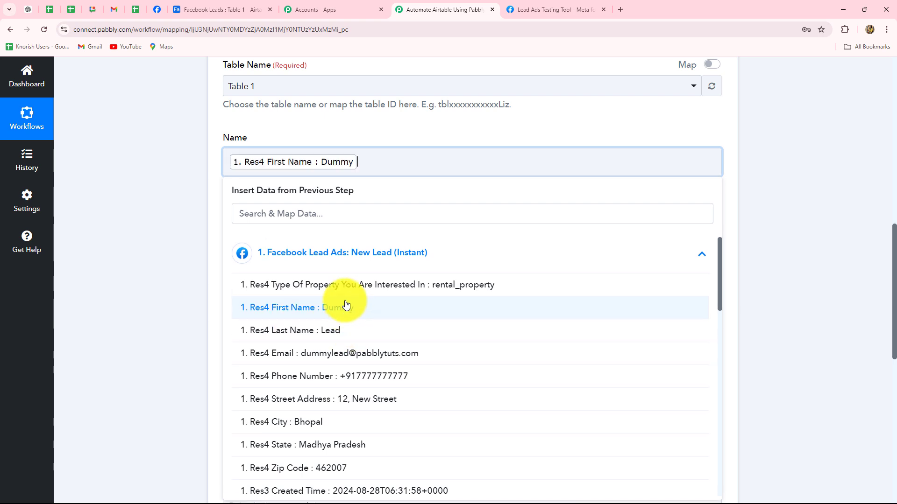
click(336, 333)
click(164, 212)
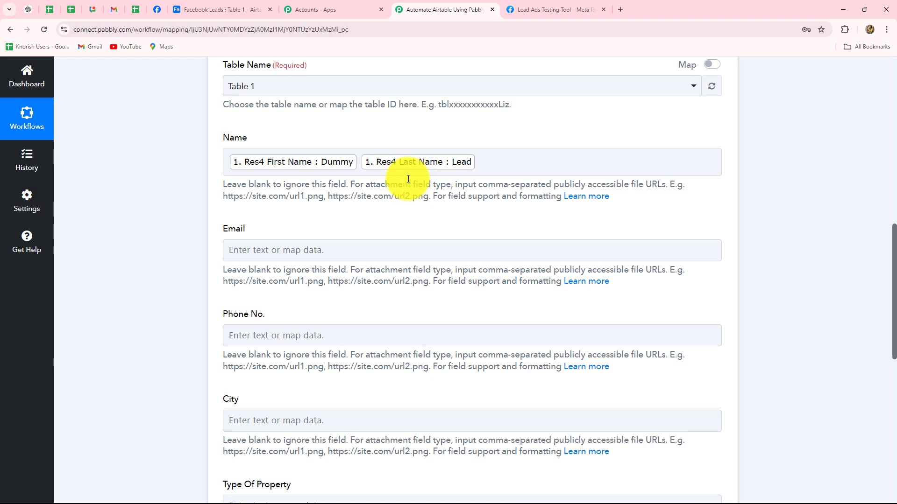
Step: Map the Email field to the lead's Email and the Phone No. field to the lead's Phone Number
scroll(400, 180, down, 3)
click(350, 109)
click(337, 199)
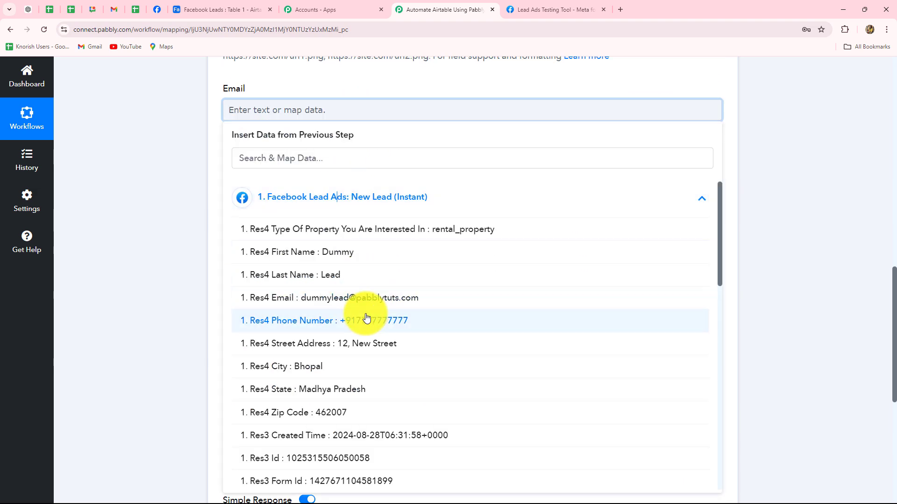
click(345, 295)
click(160, 254)
click(273, 202)
click(304, 292)
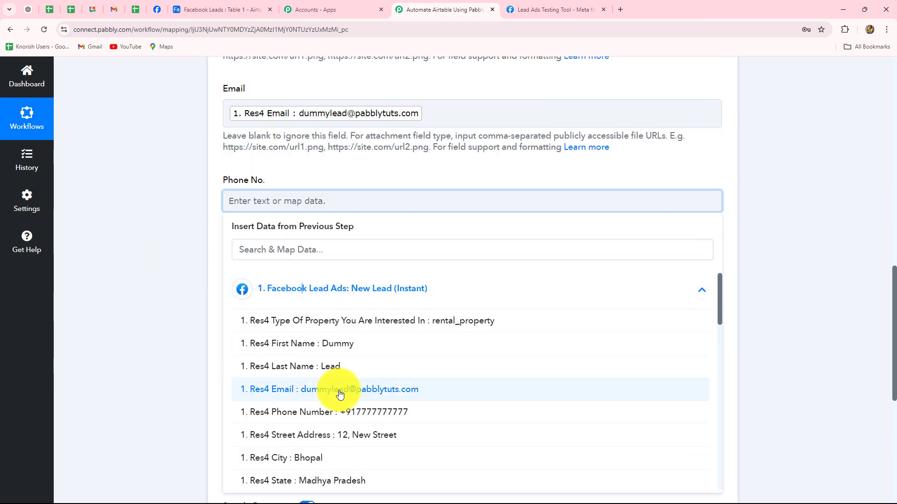
click(344, 416)
click(104, 364)
Step: Map the City field to the lead's City and Type Of Property to the lead's Type Of Property You Are Interested In
scroll(207, 240, down, 2)
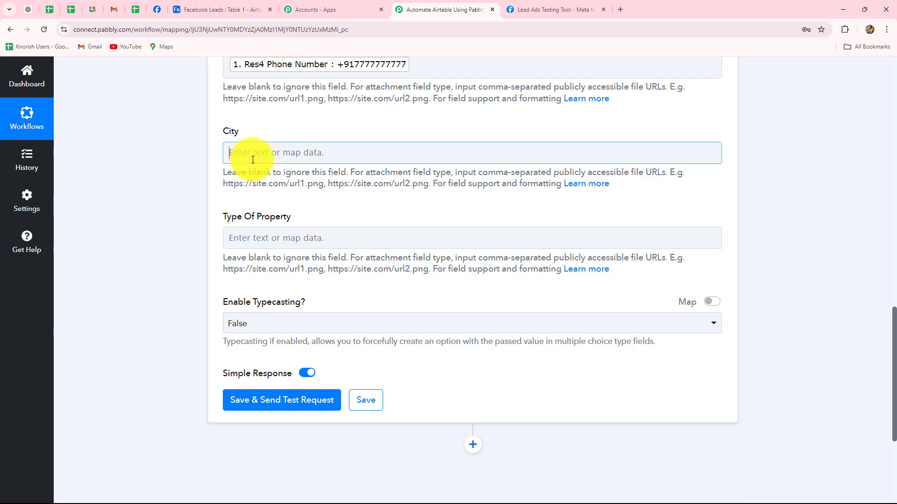
click(254, 157)
click(287, 238)
click(322, 411)
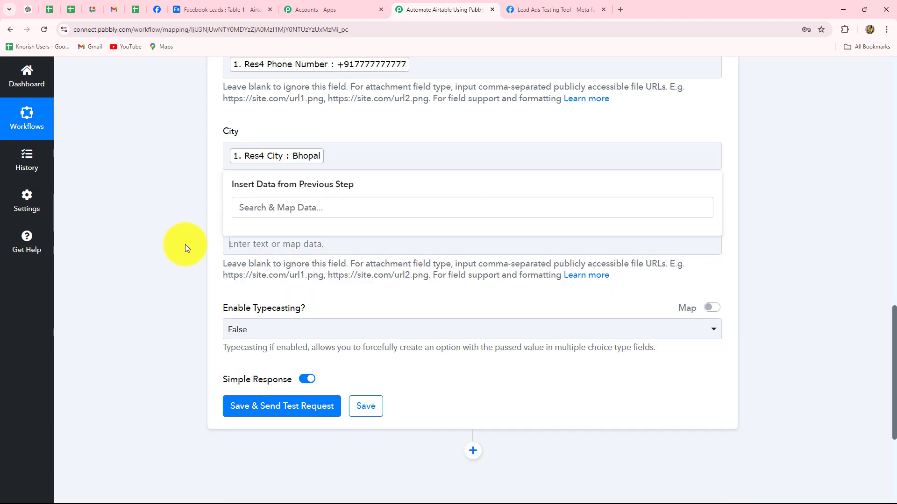
click(186, 245)
click(260, 243)
click(314, 330)
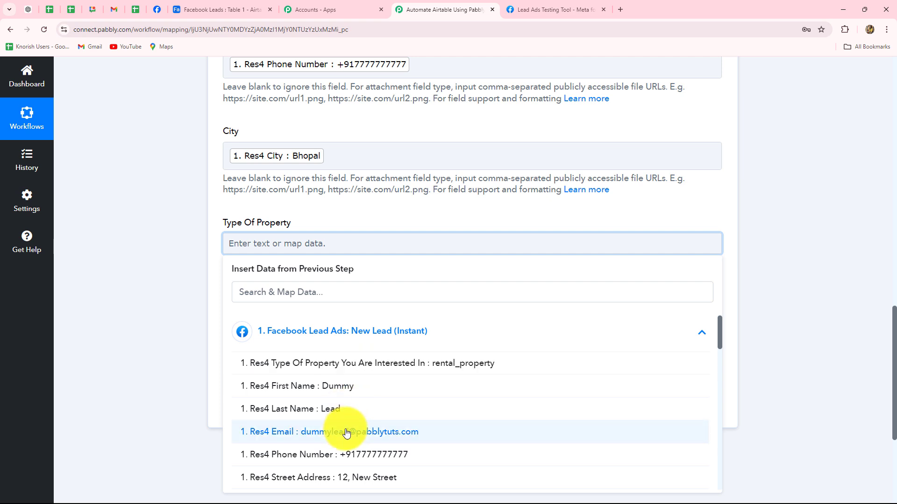
click(456, 363)
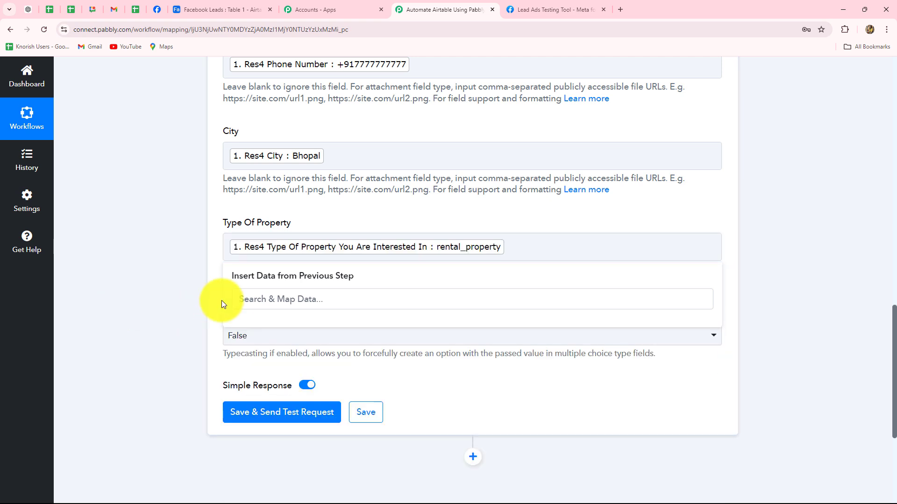
click(221, 301)
Step: Keep Enable Typecasting at False, and save the Create Record action while sending a test request
scroll(224, 281, down, 2)
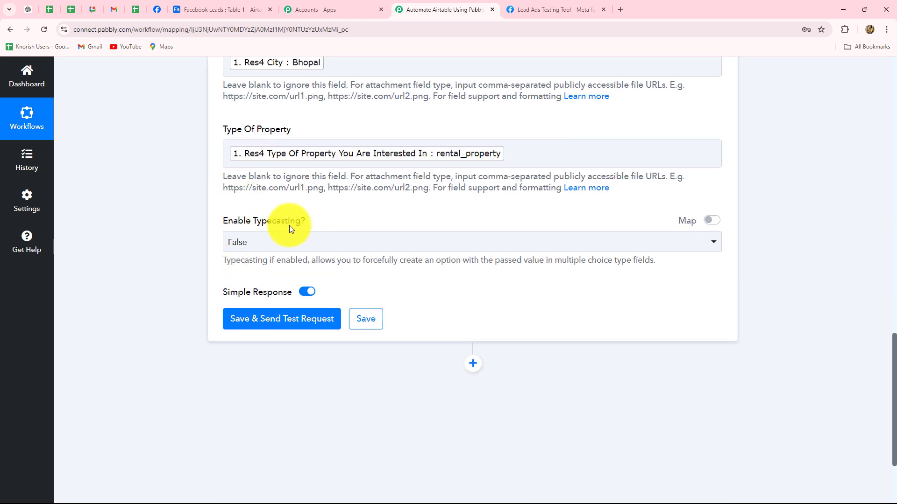
click(234, 244)
click(172, 296)
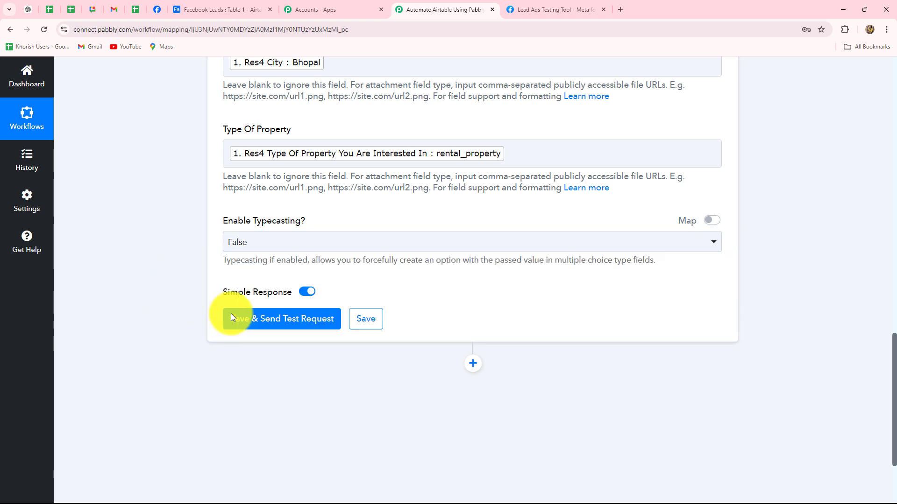
click(261, 317)
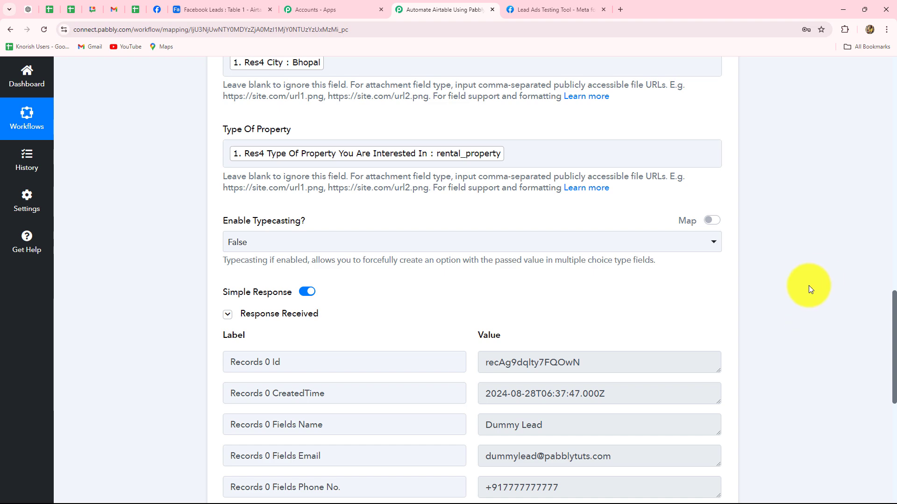
Step: Examine the record ID and field values in the test response, and check for the new record in Airtable's Table 1
scroll(659, 417, down, 4)
drag(594, 176, 485, 180)
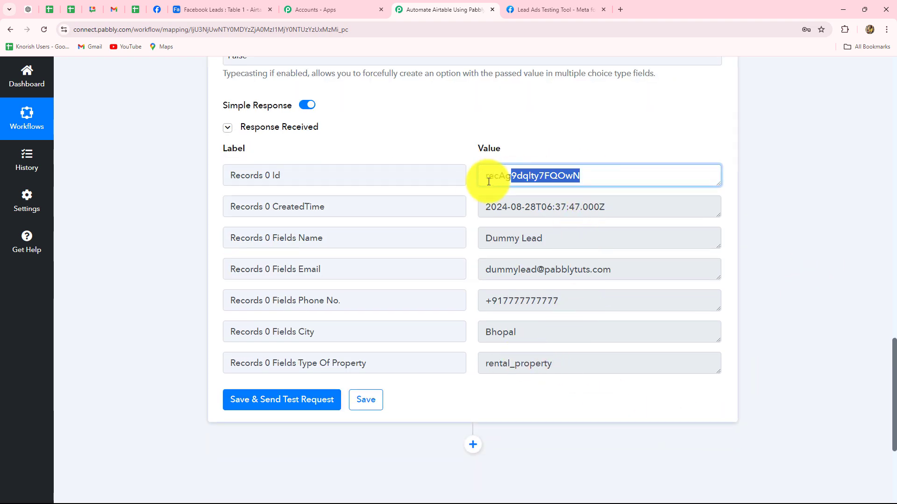
click(197, 208)
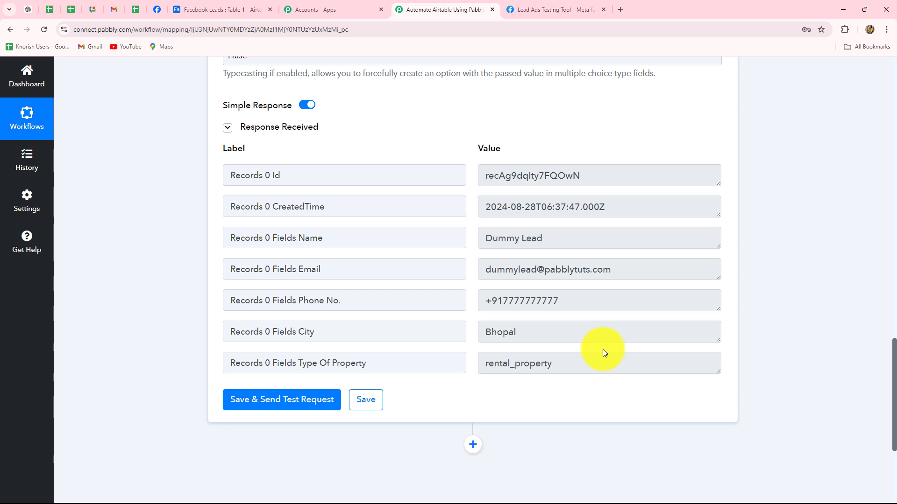
click(201, 9)
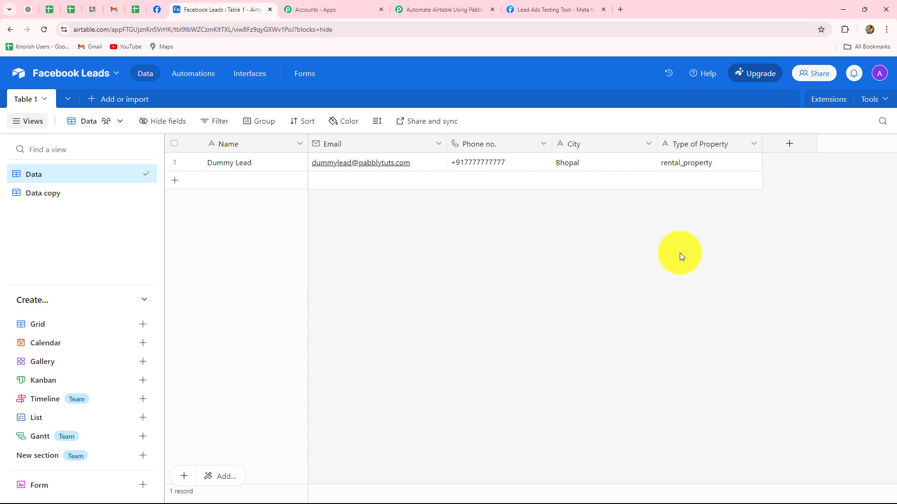
Step: Return to Pabbly Connect and collapse the Airtable Create Record action step
click(423, 10)
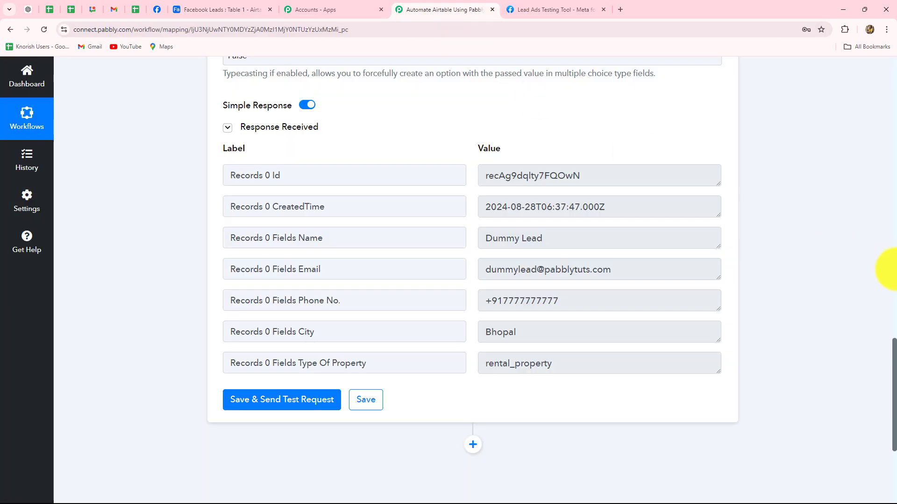
scroll(887, 260, up, 3)
scroll(883, 257, up, 10)
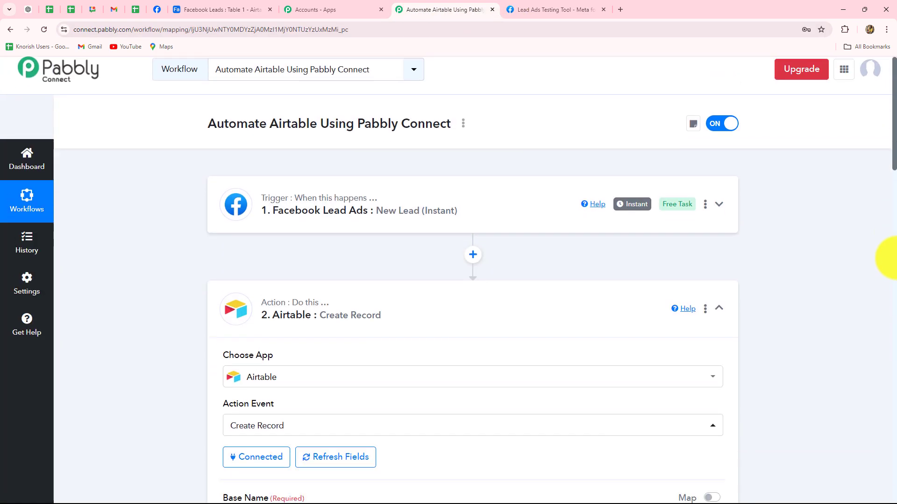
scroll(729, 156, down, 3)
click(719, 164)
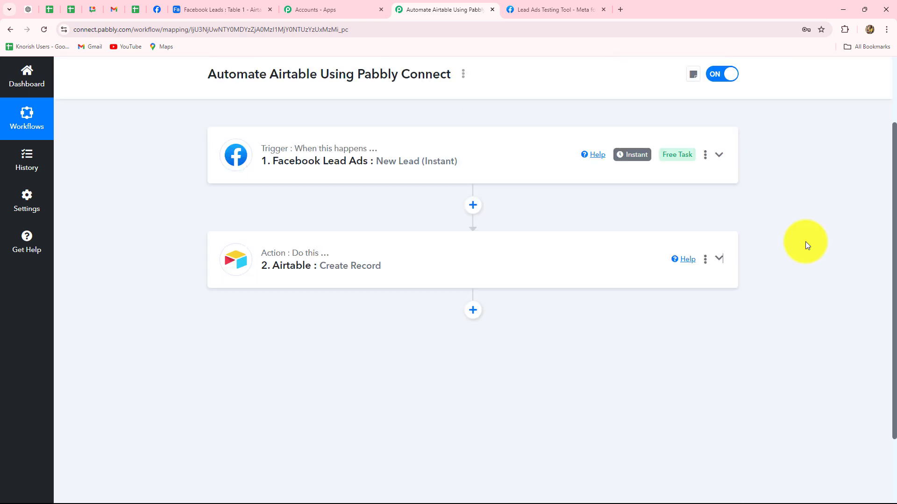